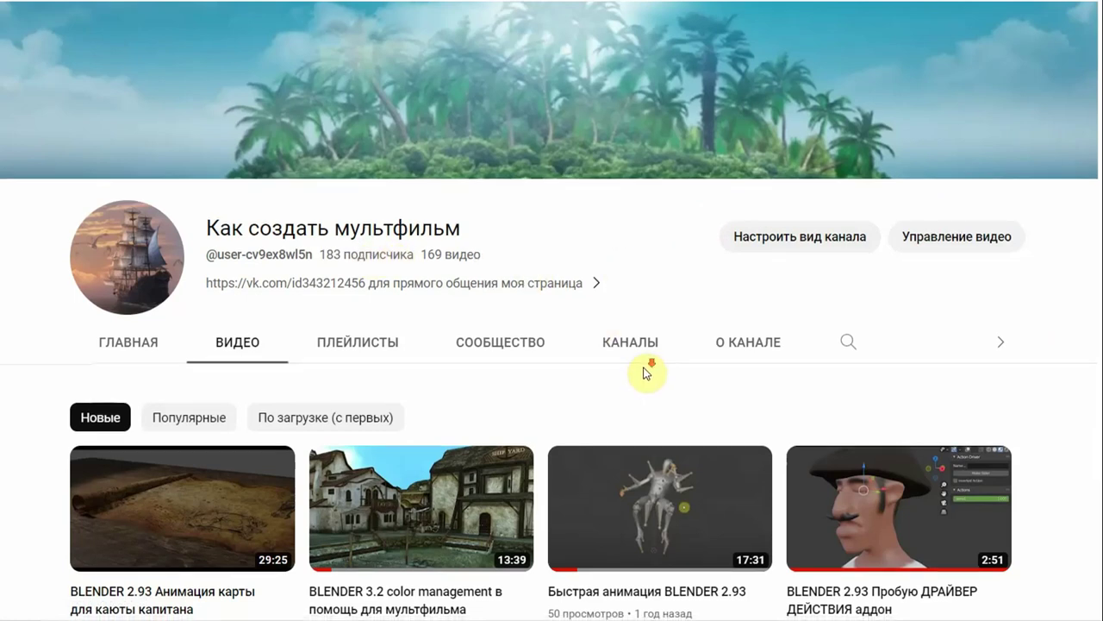
scroll(647, 375, down, 5)
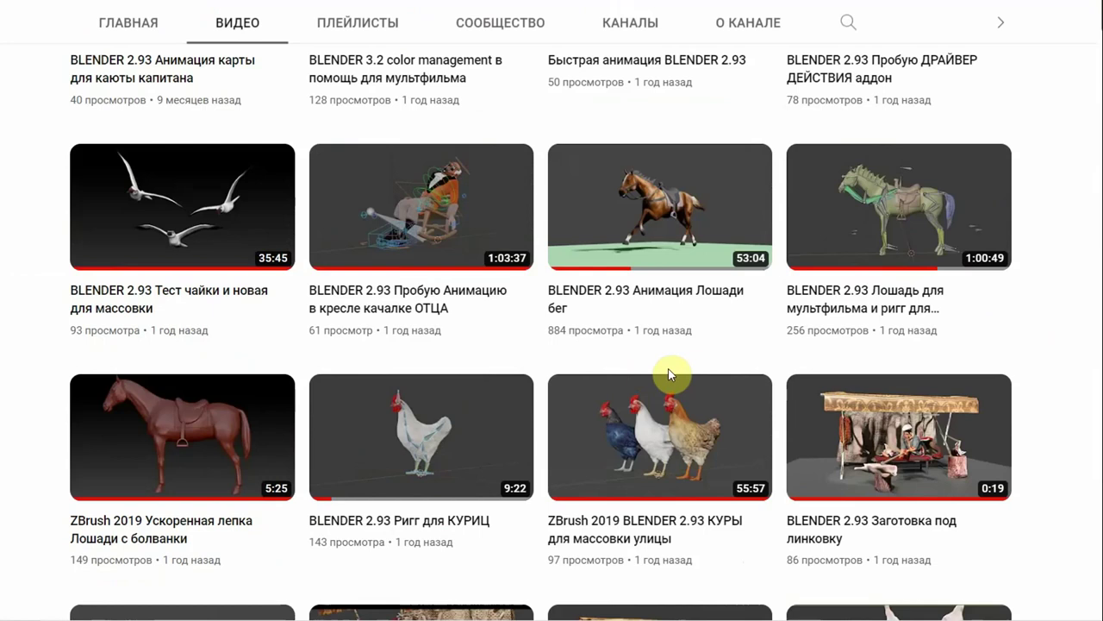
scroll(661, 363, down, 2)
scroll(662, 366, up, 1)
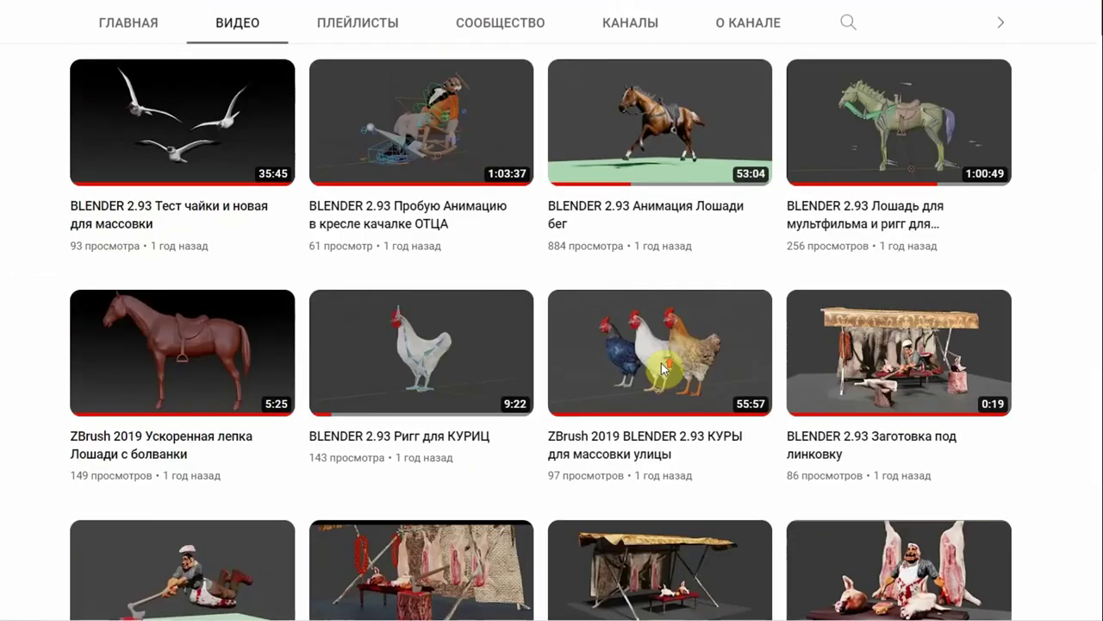
scroll(247, 195, up, 2)
scroll(655, 379, down, 4)
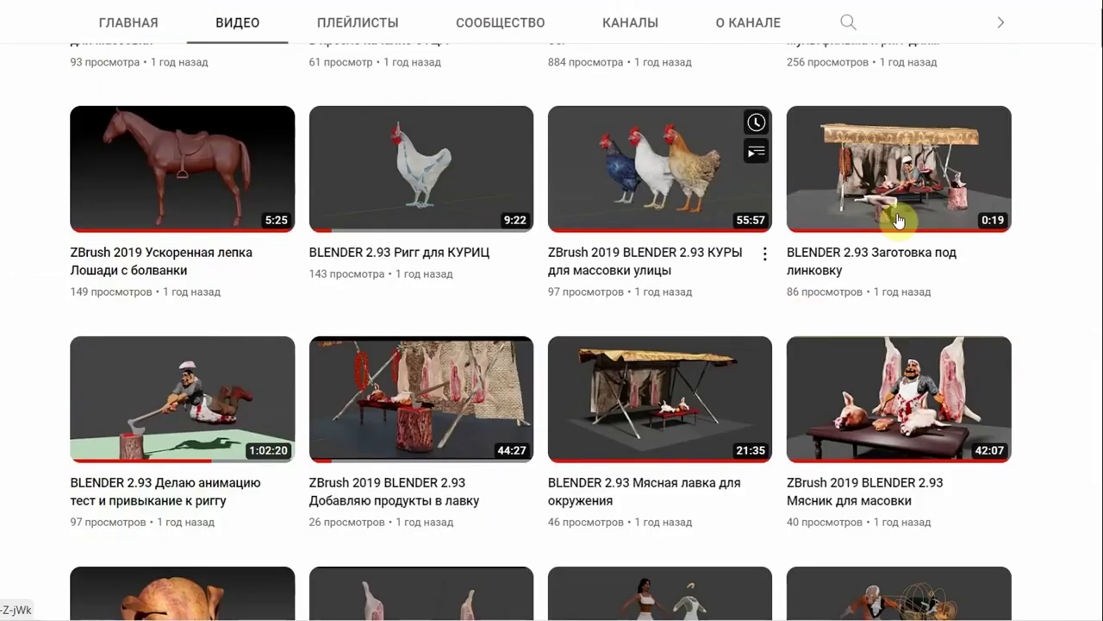
scroll(806, 272, down, 4)
scroll(752, 298, down, 3)
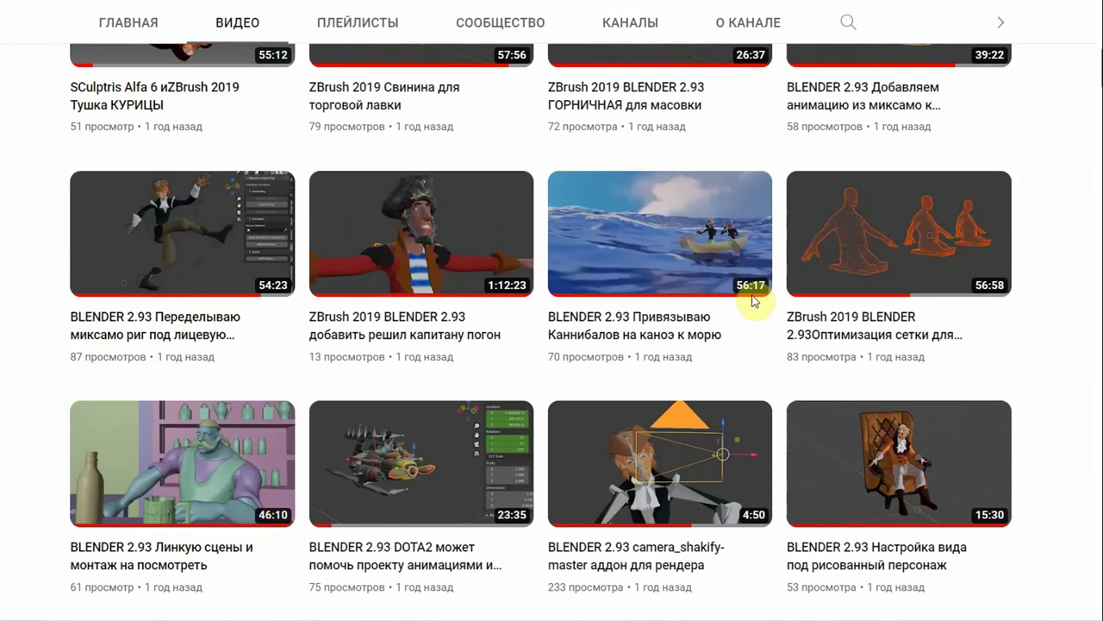
scroll(752, 300, down, 1)
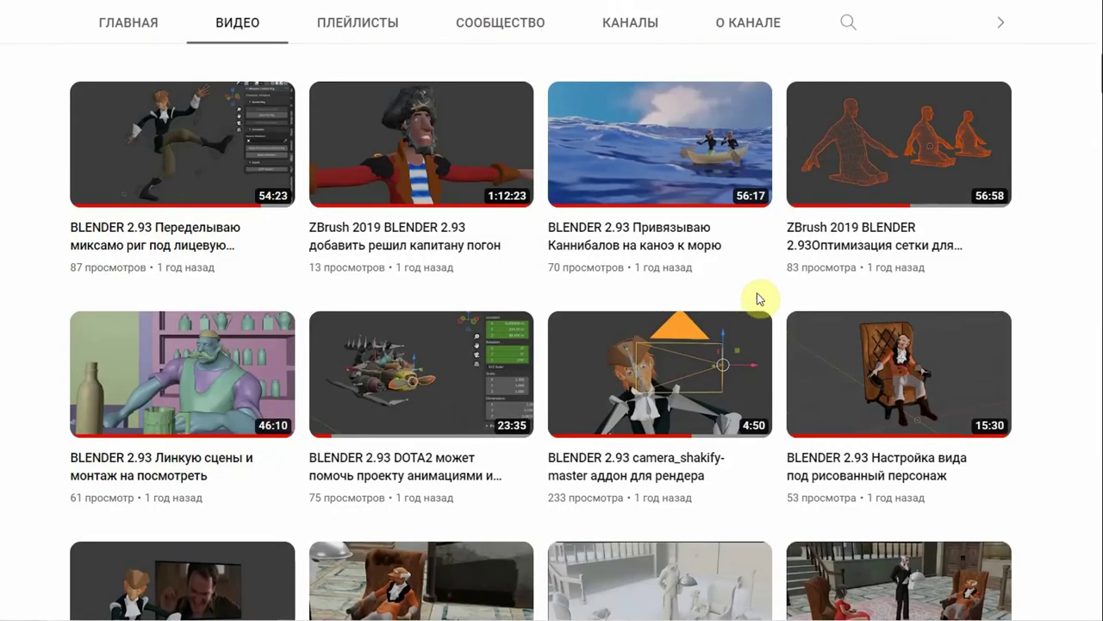
scroll(757, 292, down, 5)
scroll(757, 292, down, 5)
scroll(759, 295, down, 7)
scroll(756, 293, down, 4)
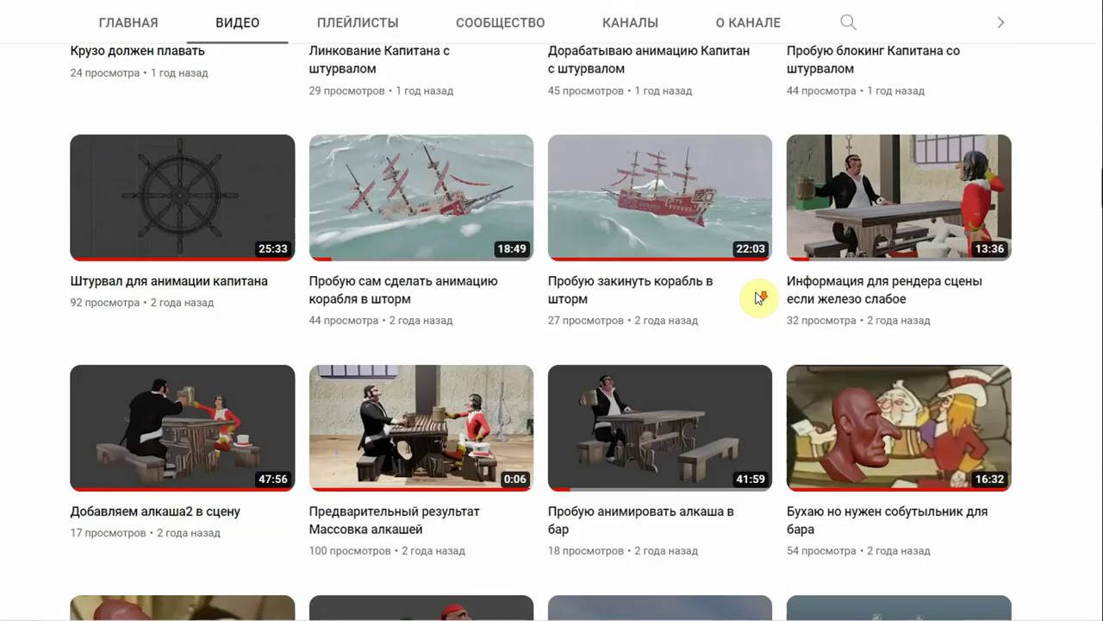
scroll(756, 292, down, 3)
scroll(756, 292, up, 4)
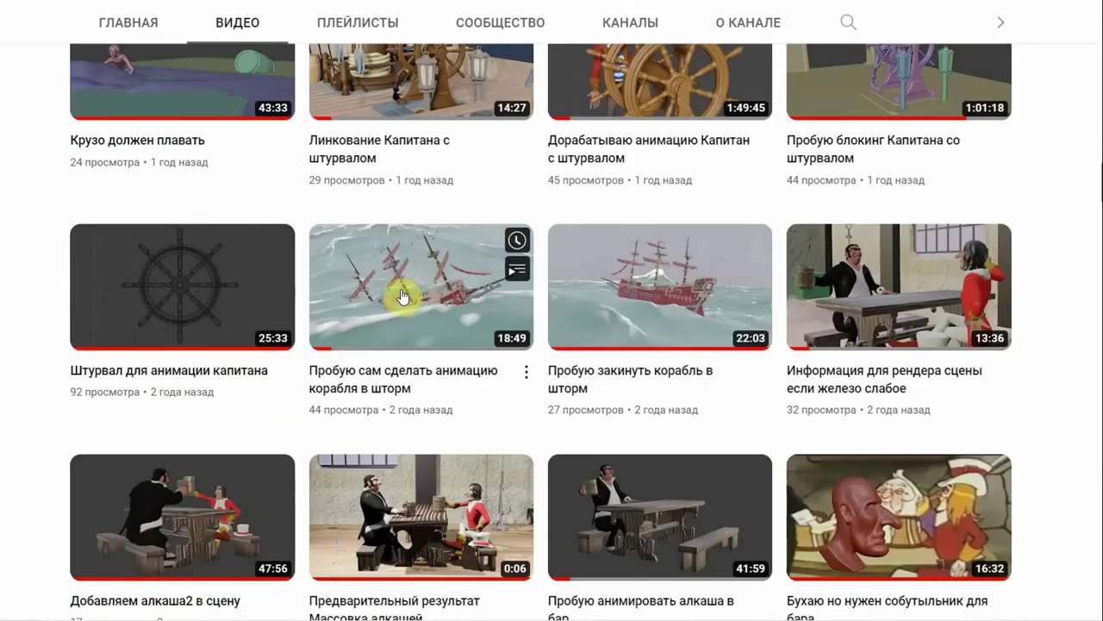
scroll(866, 362, up, 1)
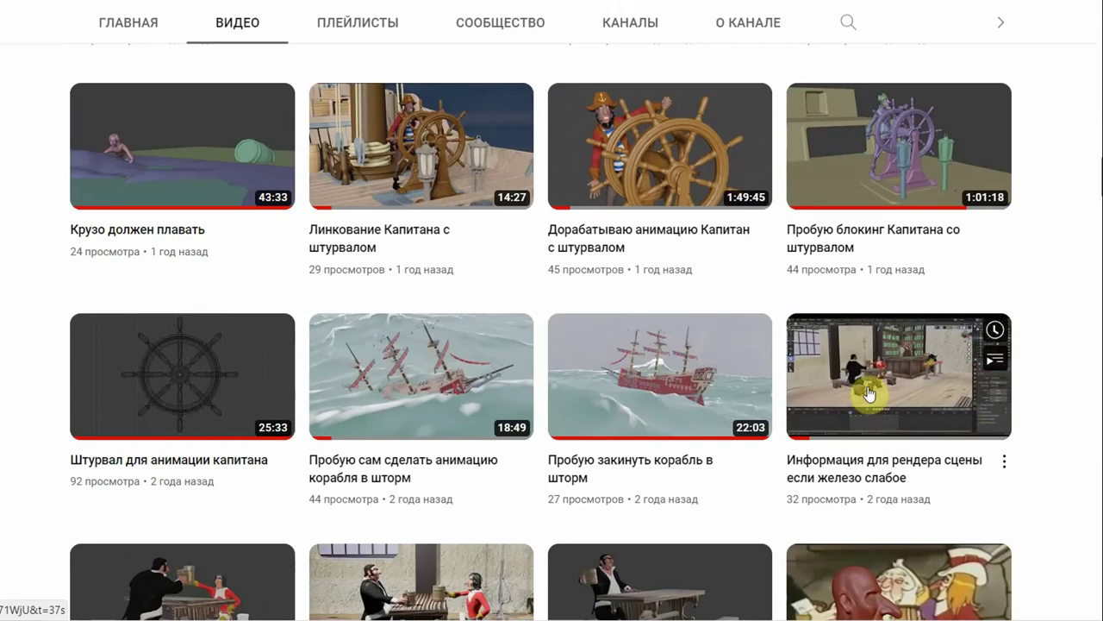
scroll(862, 388, down, 5)
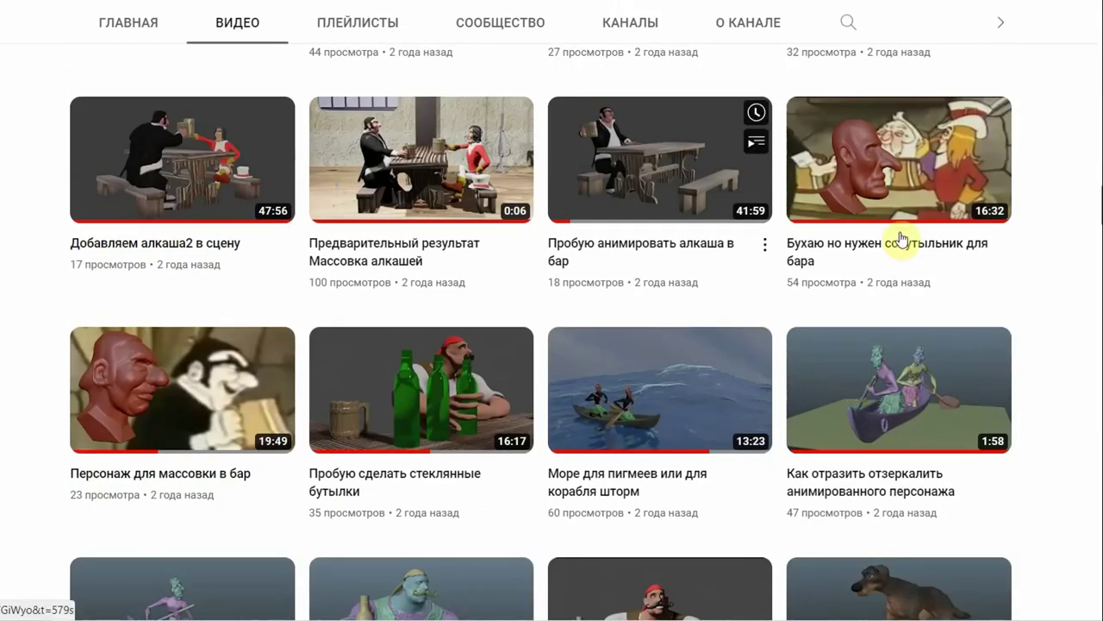
scroll(606, 455, down, 5)
scroll(720, 236, up, 3)
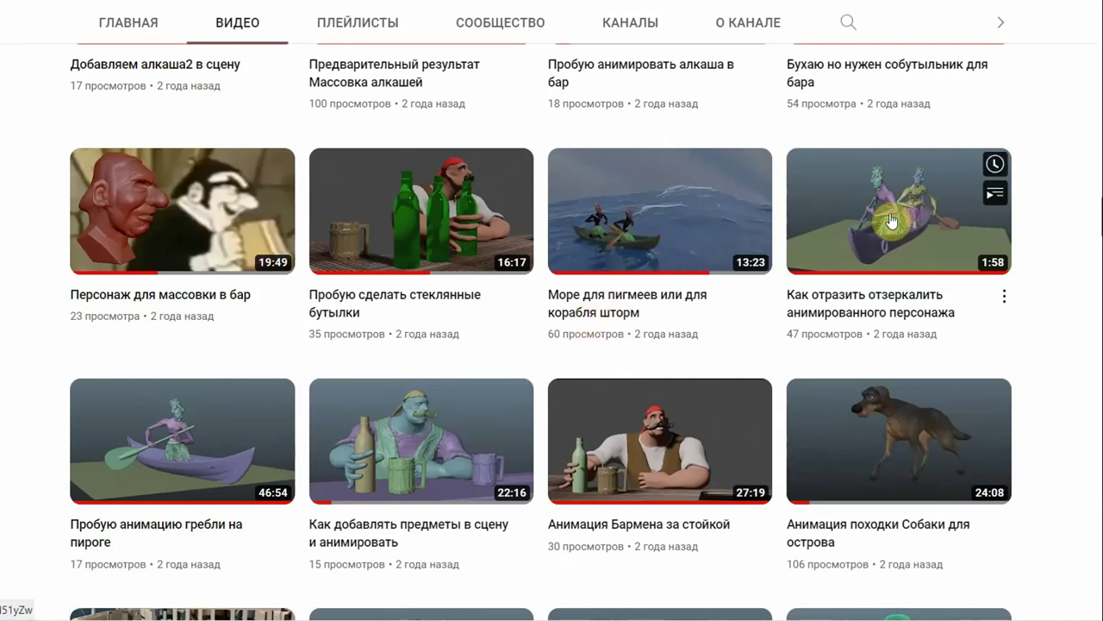
mouse_move(660, 405)
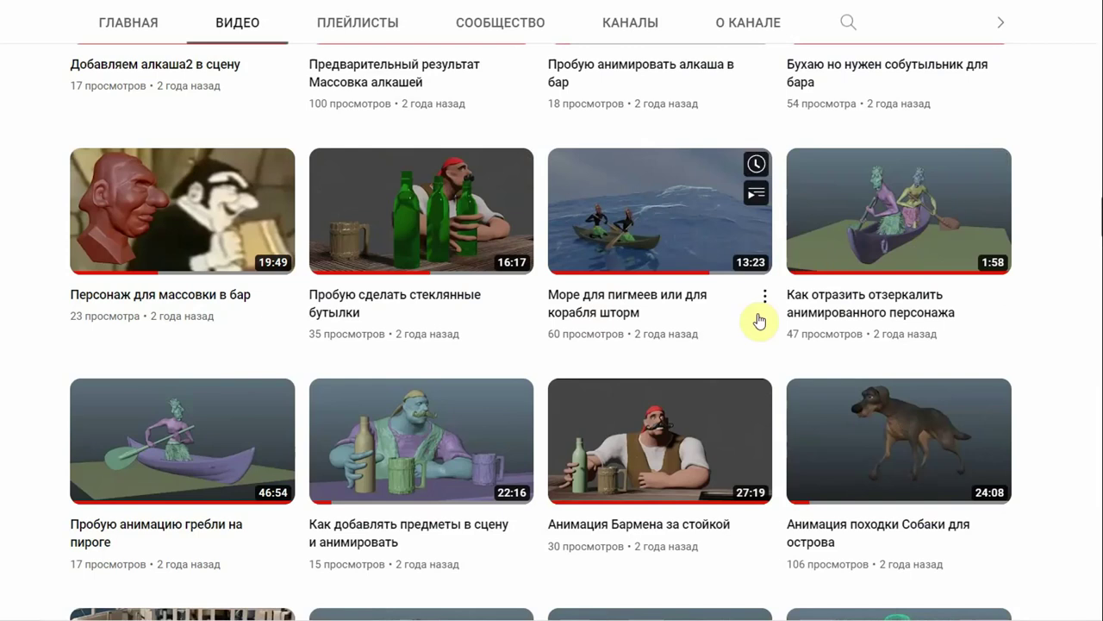
scroll(836, 313, down, 1)
scroll(836, 314, down, 4)
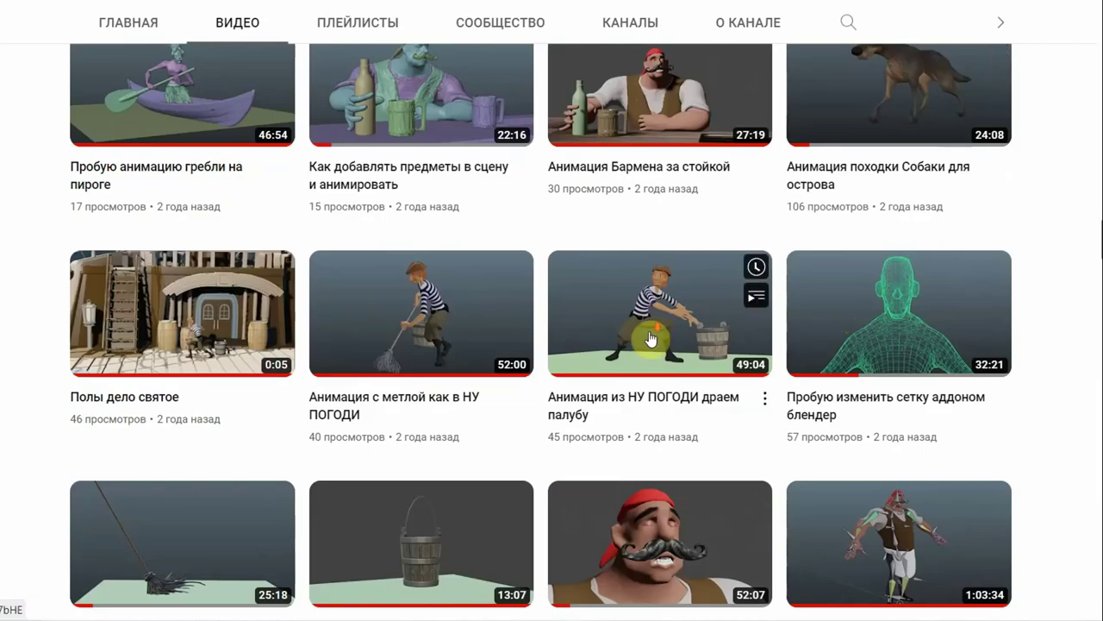
scroll(653, 337, down, 5)
scroll(655, 337, down, 5)
scroll(655, 338, down, 5)
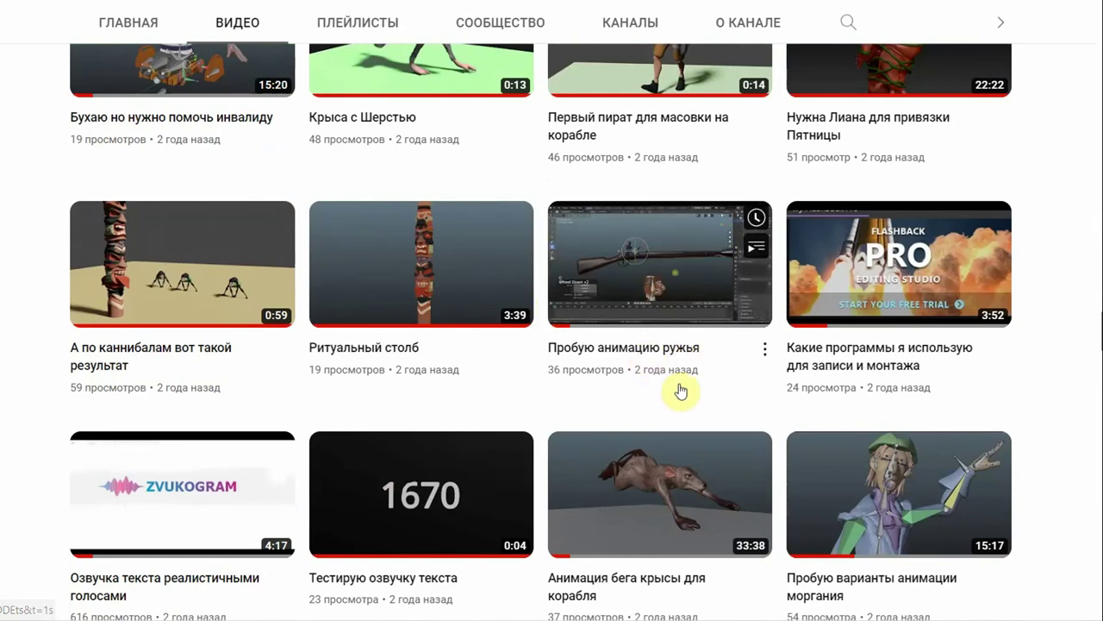
scroll(683, 390, down, 3)
scroll(826, 341, down, 3)
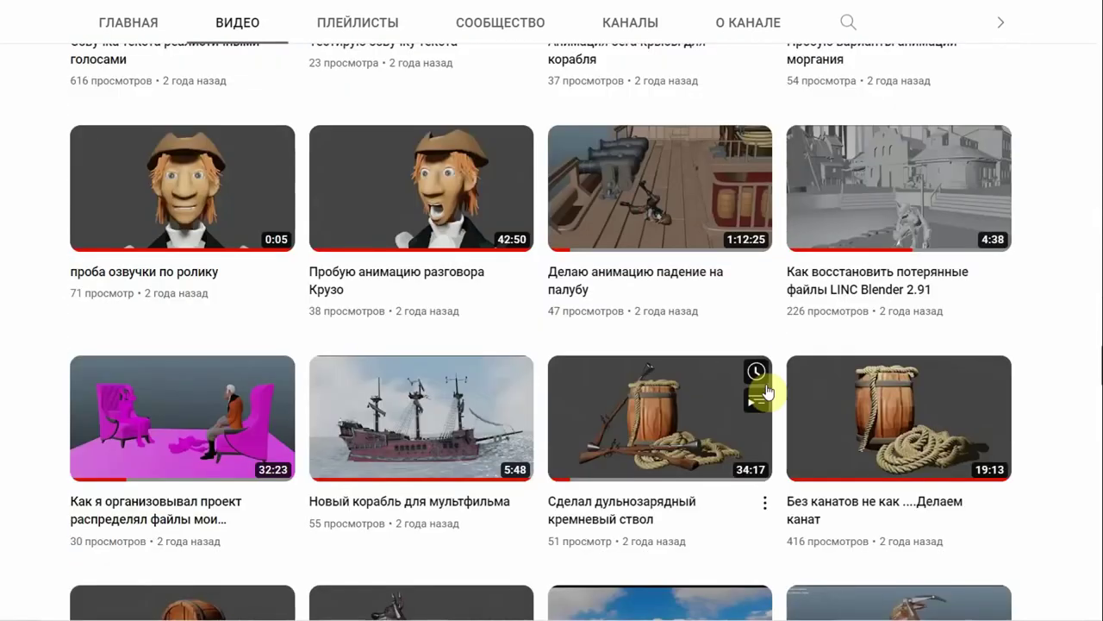
scroll(692, 447, down, 1)
scroll(693, 448, down, 4)
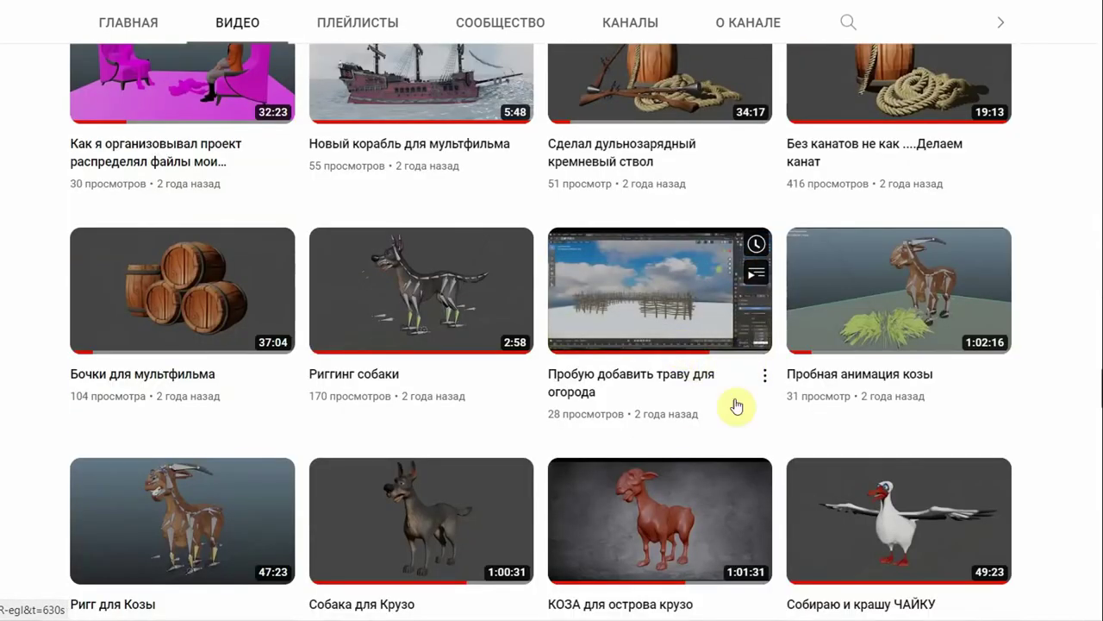
scroll(684, 355, down, 5)
scroll(751, 405, down, 3)
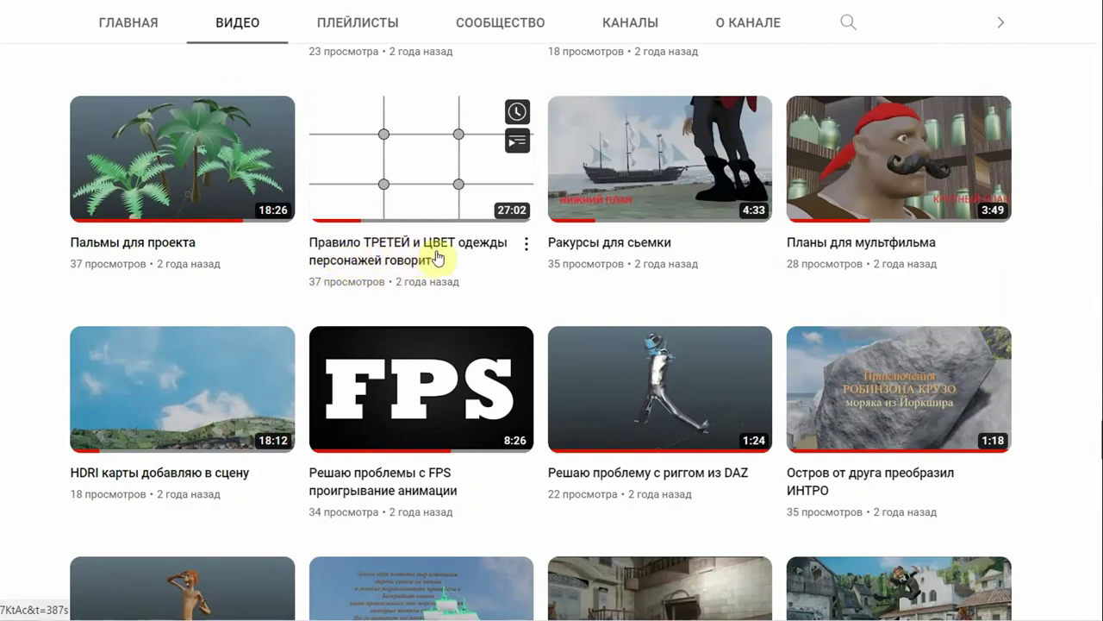
mouse_move(421, 388)
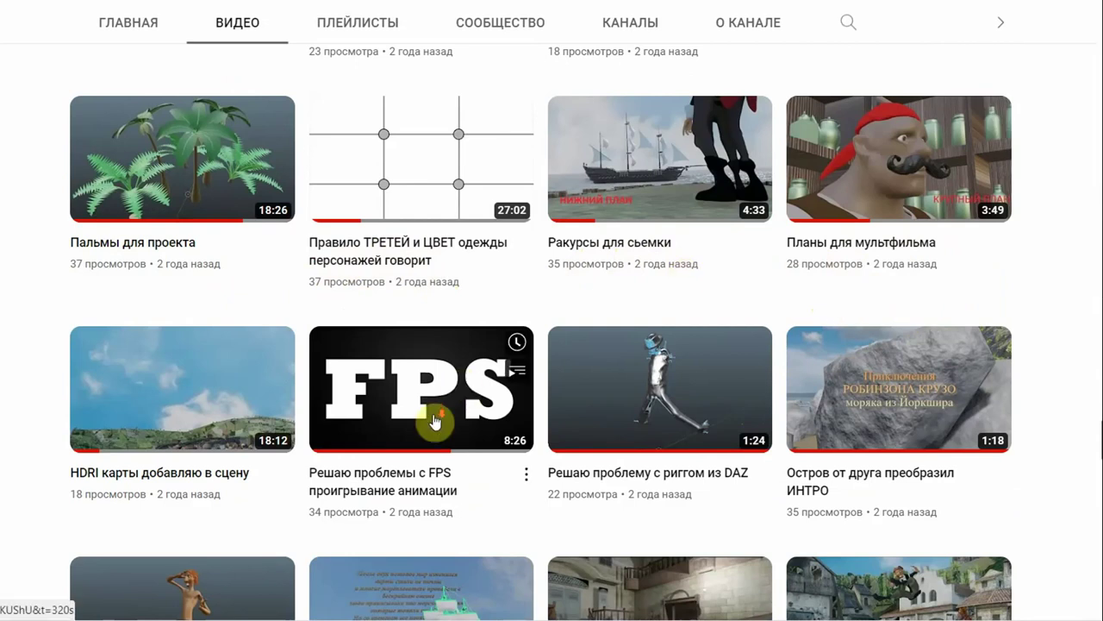
scroll(439, 419, down, 1)
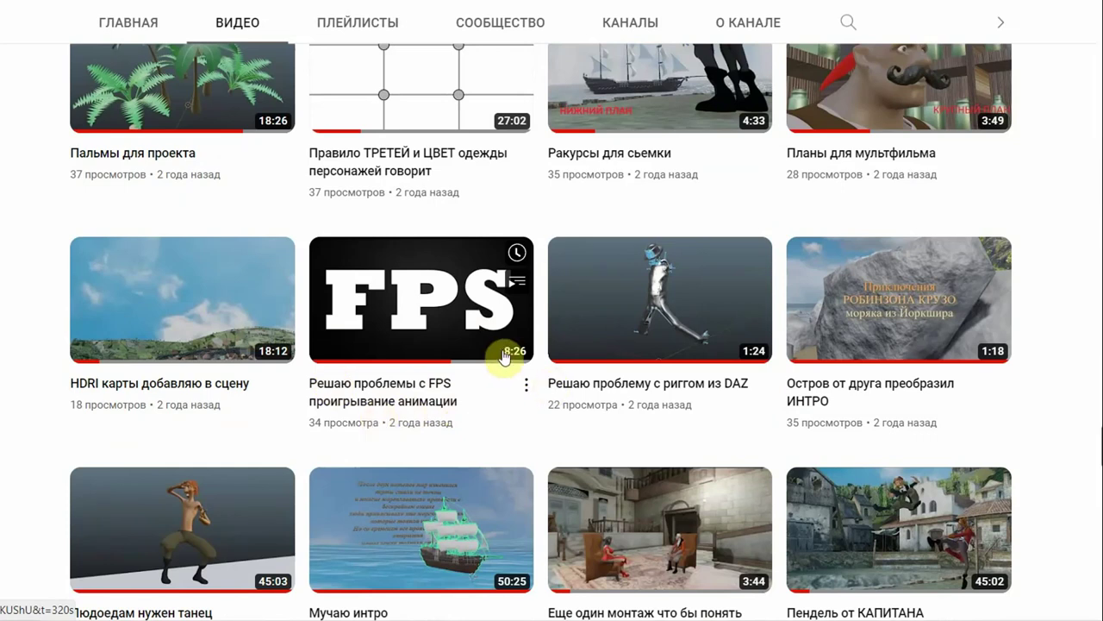
scroll(505, 353, down, 3)
scroll(603, 402, down, 2)
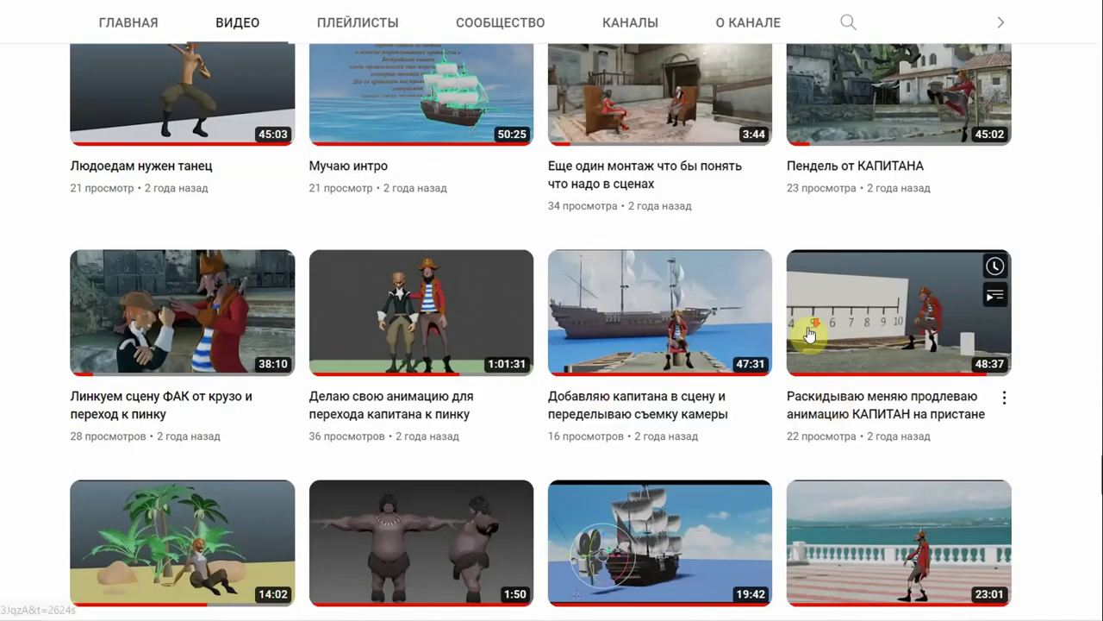
scroll(812, 337, down, 6)
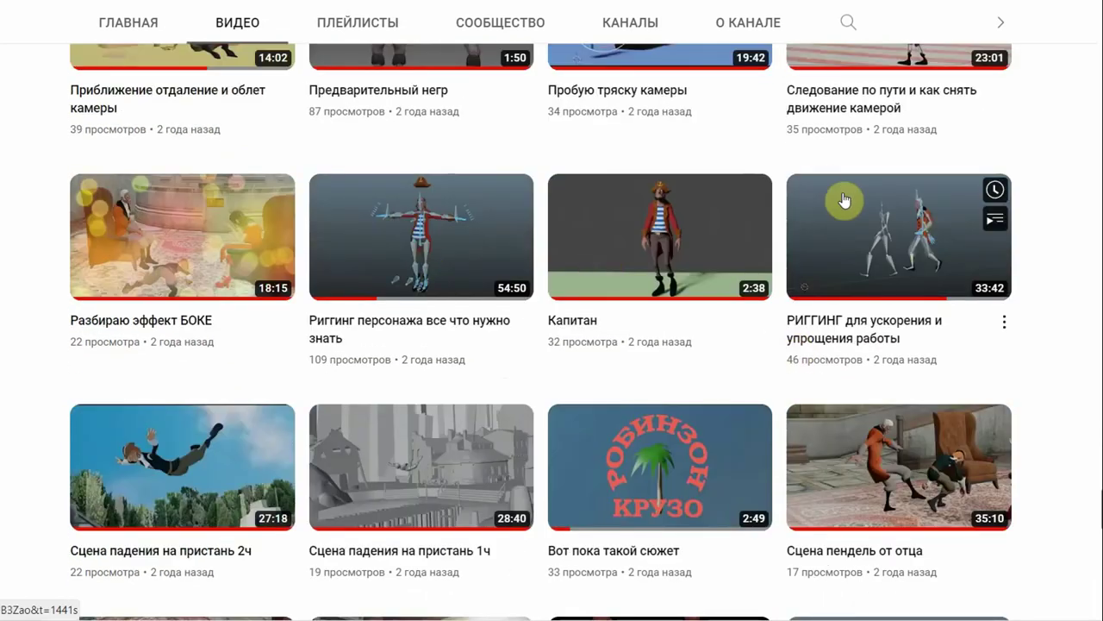
scroll(852, 322, down, 4)
mouse_move(660, 109)
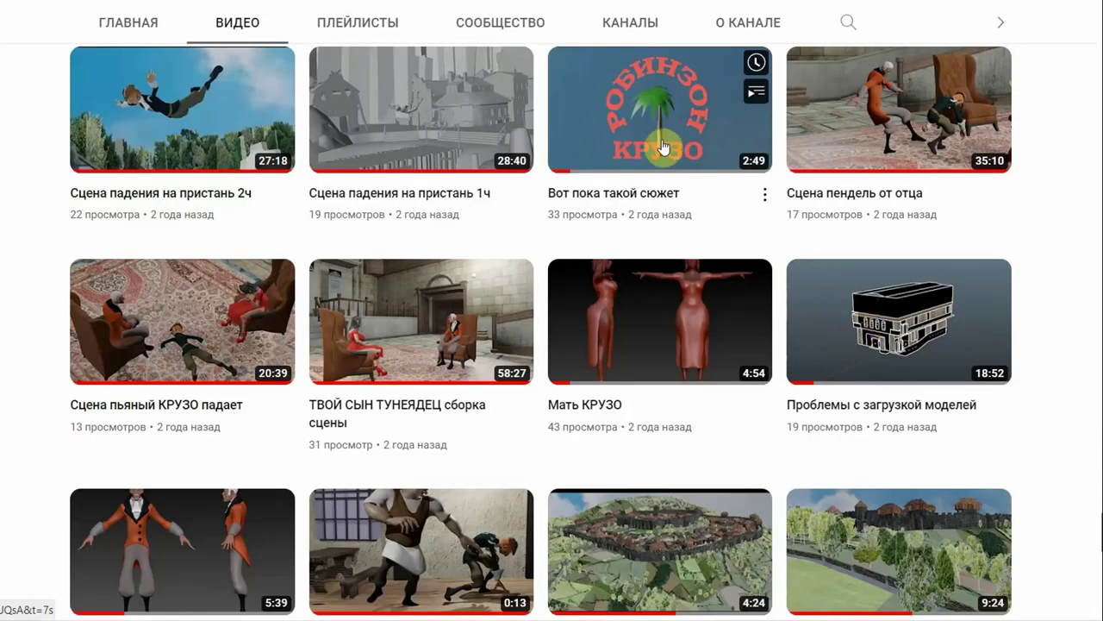
scroll(664, 155, down, 5)
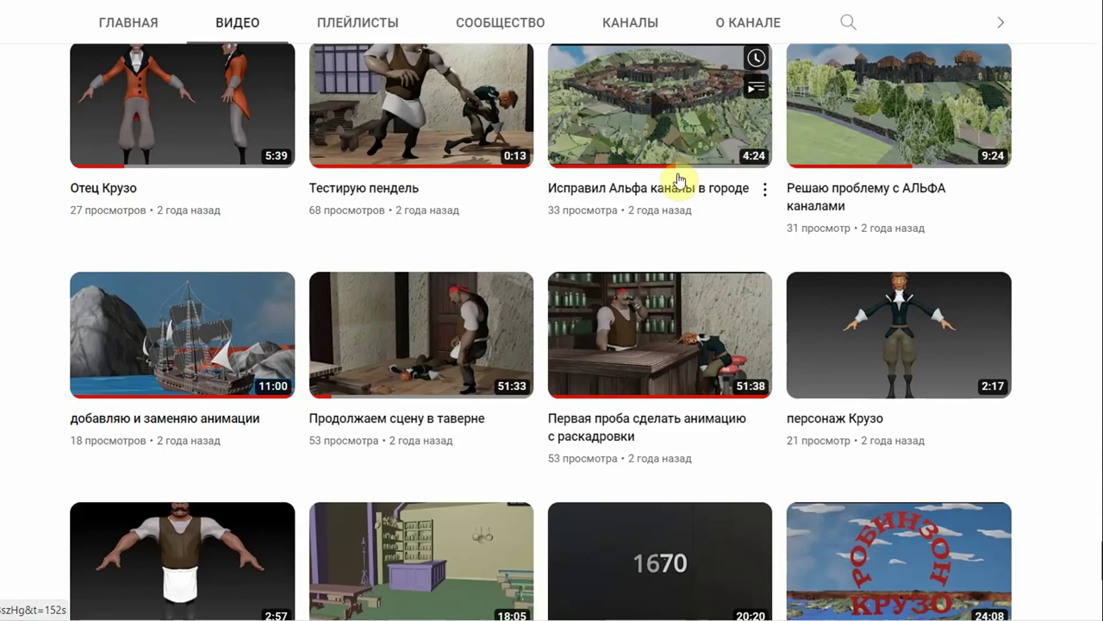
scroll(686, 198, down, 5)
scroll(687, 204, up, 5)
scroll(687, 205, up, 5)
scroll(687, 204, up, 5)
scroll(687, 205, up, 3)
scroll(687, 205, up, 5)
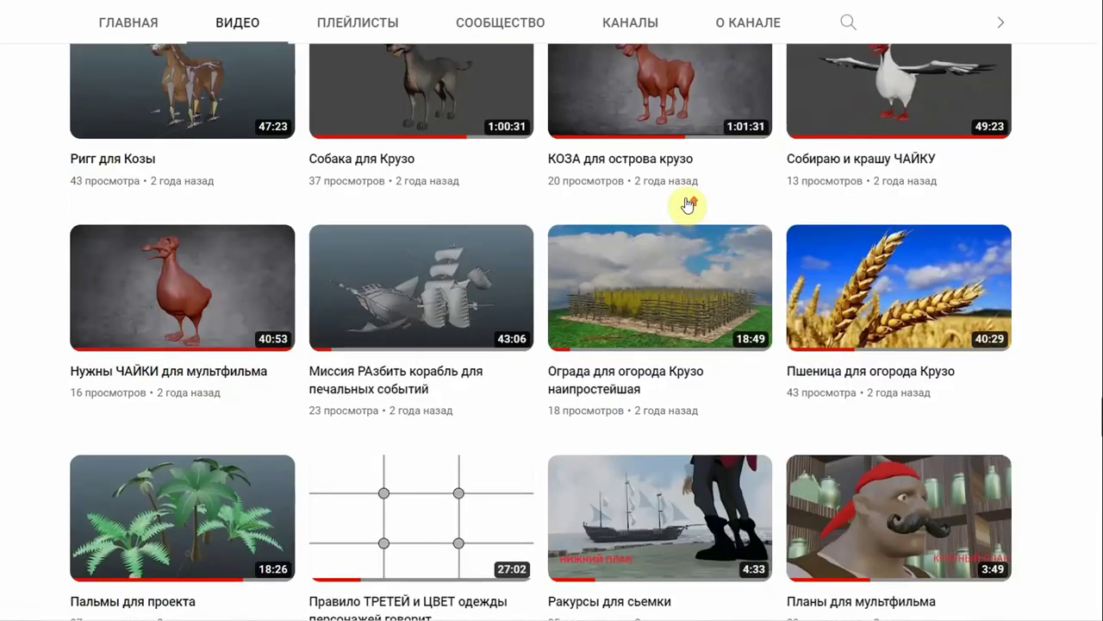
Step: Scroll the YouTube channel's Videos tab back to the top, where the Новые/Популярные filters show
scroll(687, 204, up, 5)
scroll(687, 204, up, 5)
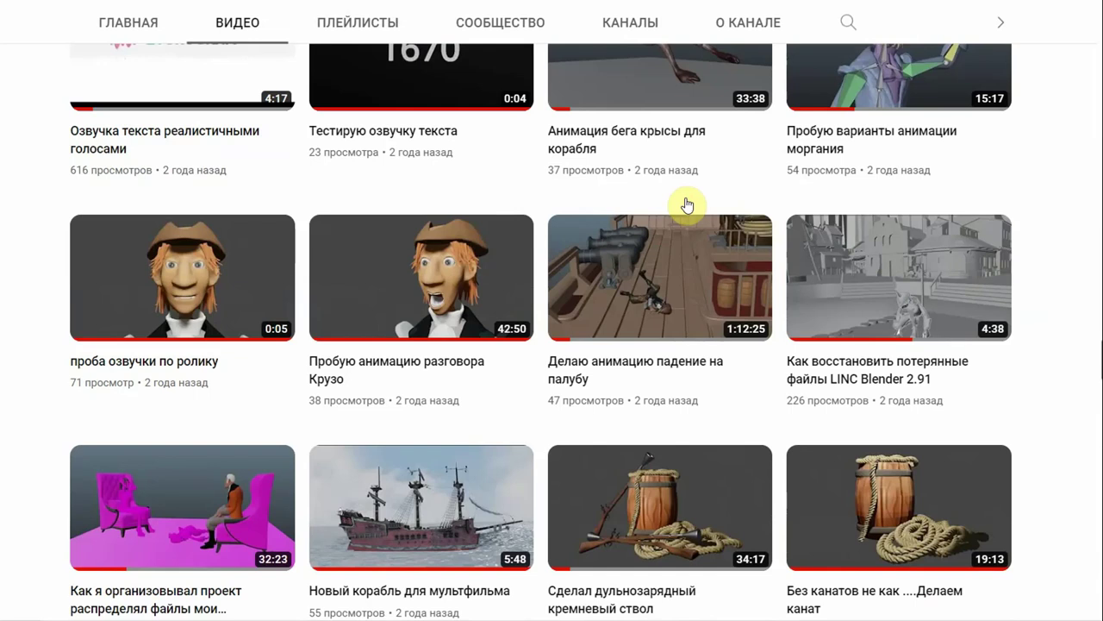
scroll(690, 250, up, 4)
scroll(696, 293, up, 1)
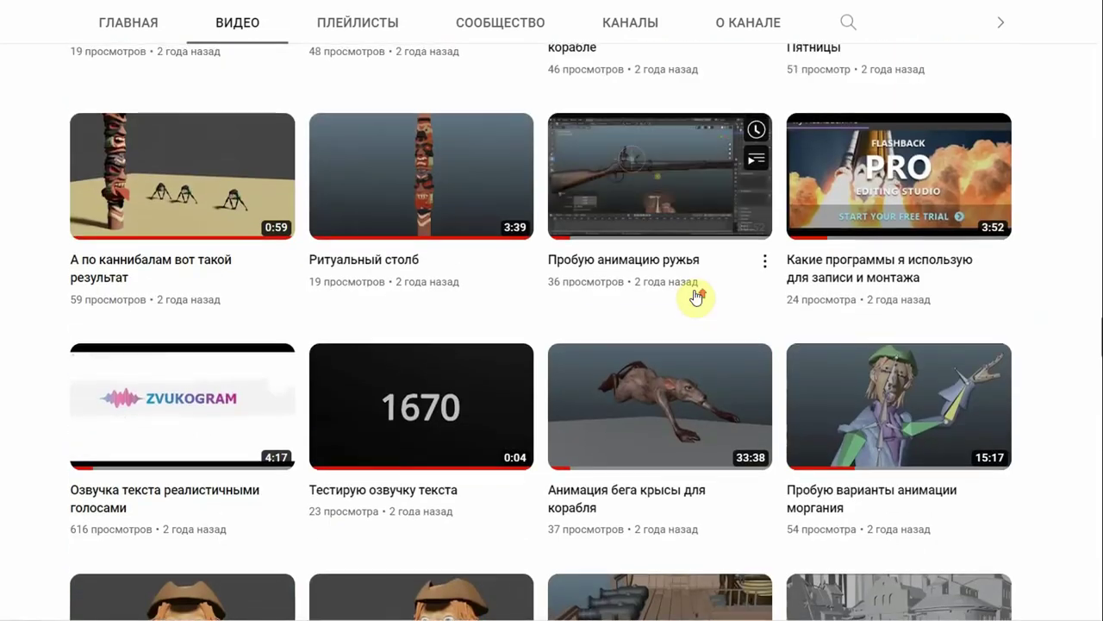
scroll(696, 298, up, 3)
scroll(695, 297, up, 5)
scroll(696, 298, up, 4)
scroll(695, 297, up, 5)
scroll(696, 298, up, 5)
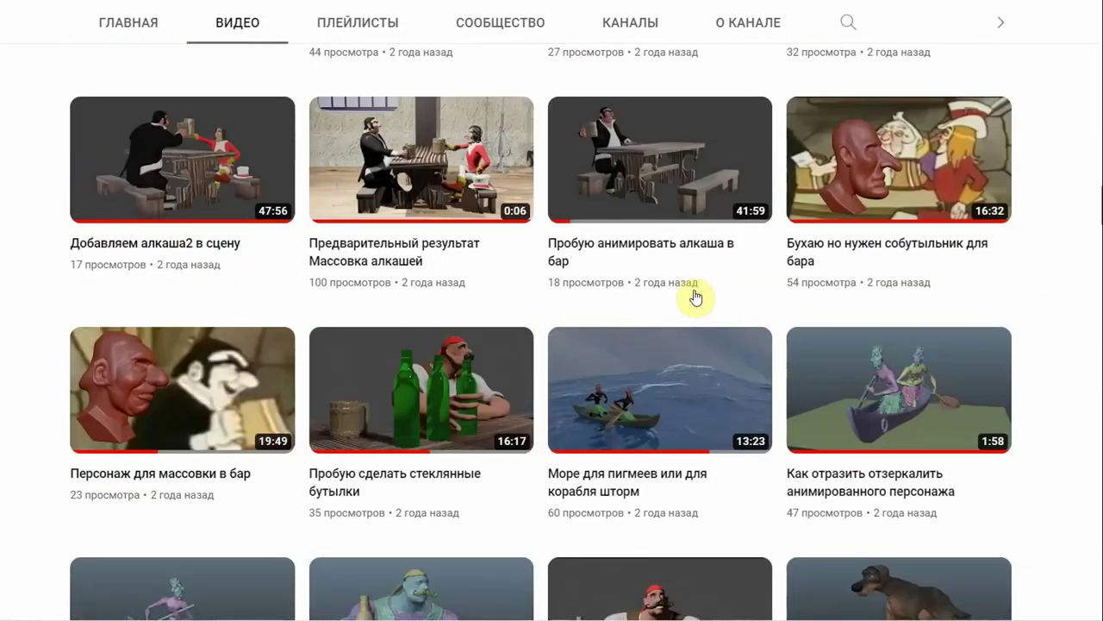
scroll(696, 298, up, 5)
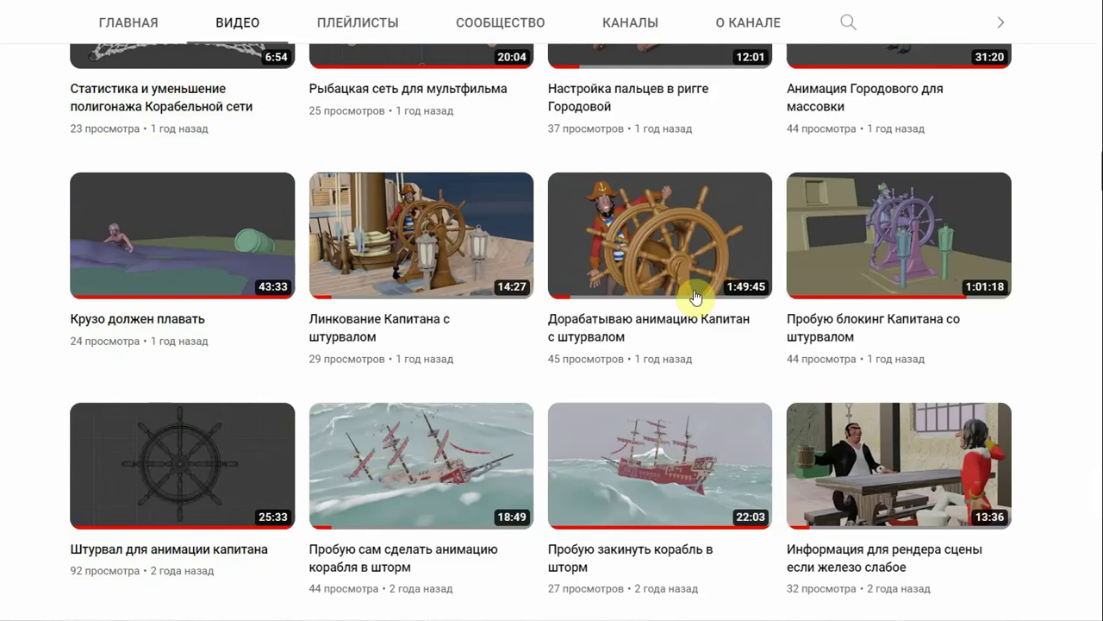
scroll(696, 284, up, 2)
scroll(696, 253, up, 2)
scroll(694, 254, up, 5)
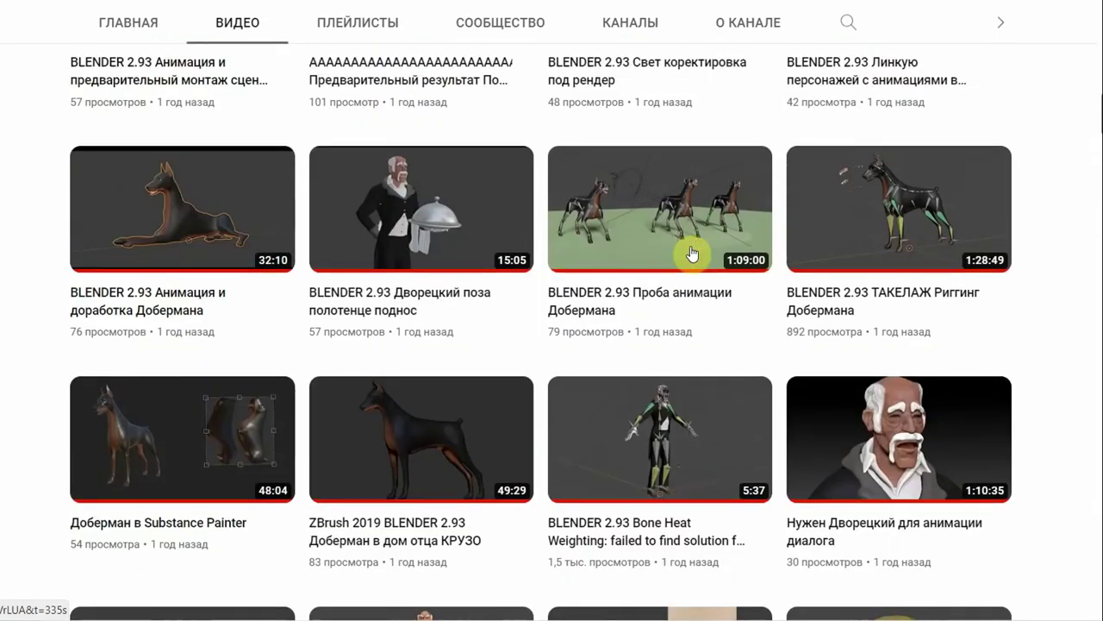
scroll(691, 253, up, 5)
scroll(690, 253, up, 1)
scroll(691, 253, up, 5)
scroll(690, 253, up, 5)
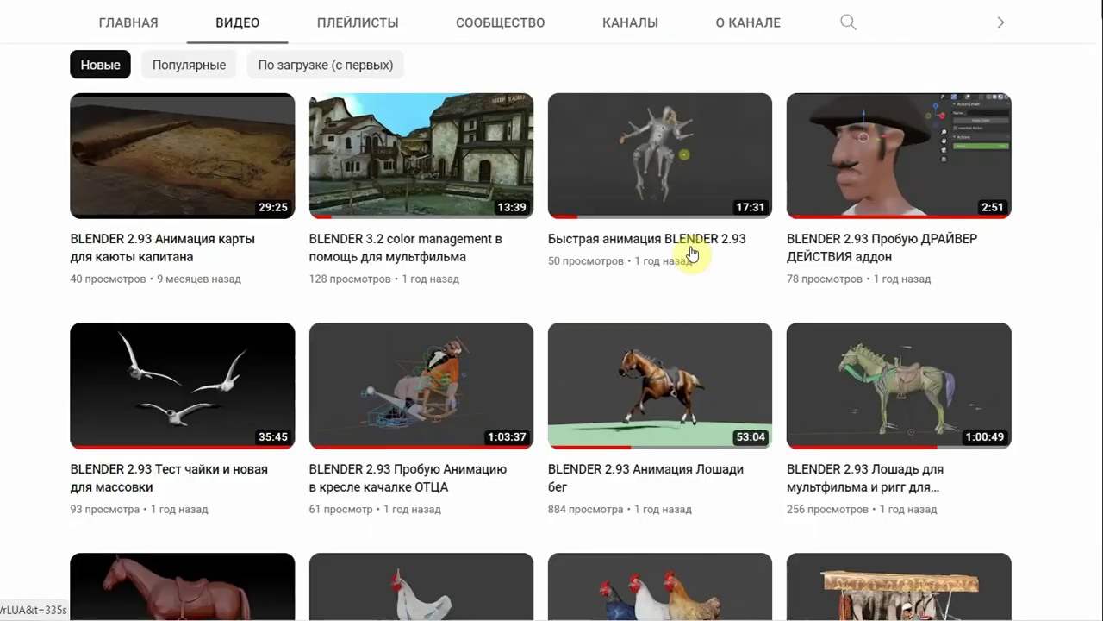
scroll(690, 254, up, 4)
scroll(691, 253, down, 3)
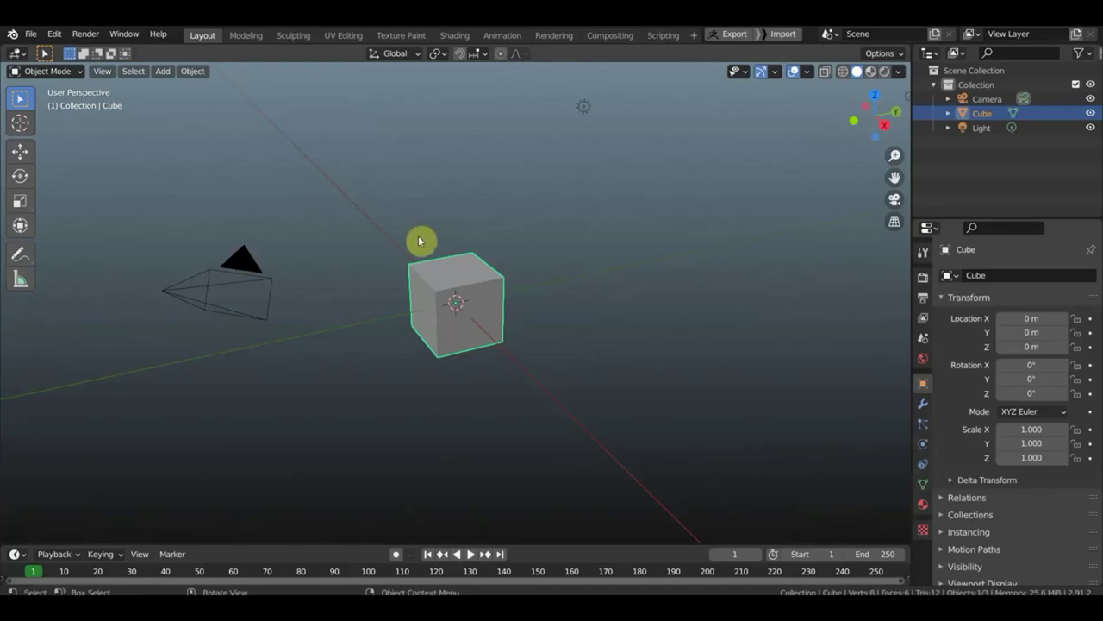
Step: Open the File menu from Blender's default startup scene
click(32, 35)
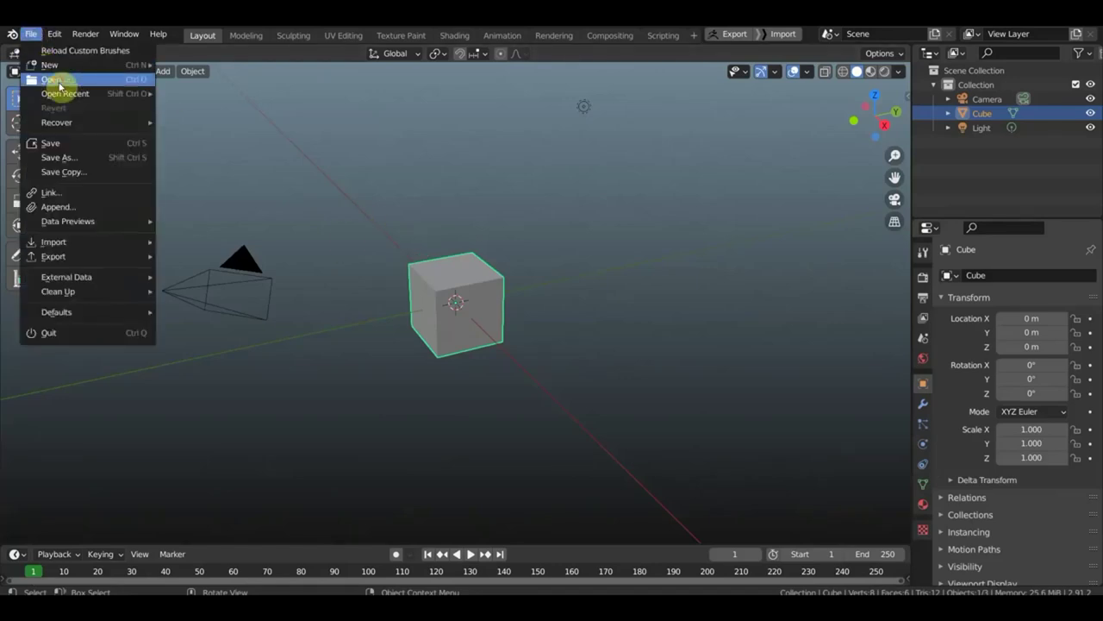
Step: Open линкованная сцена капитан.blend through File > Open
click(53, 80)
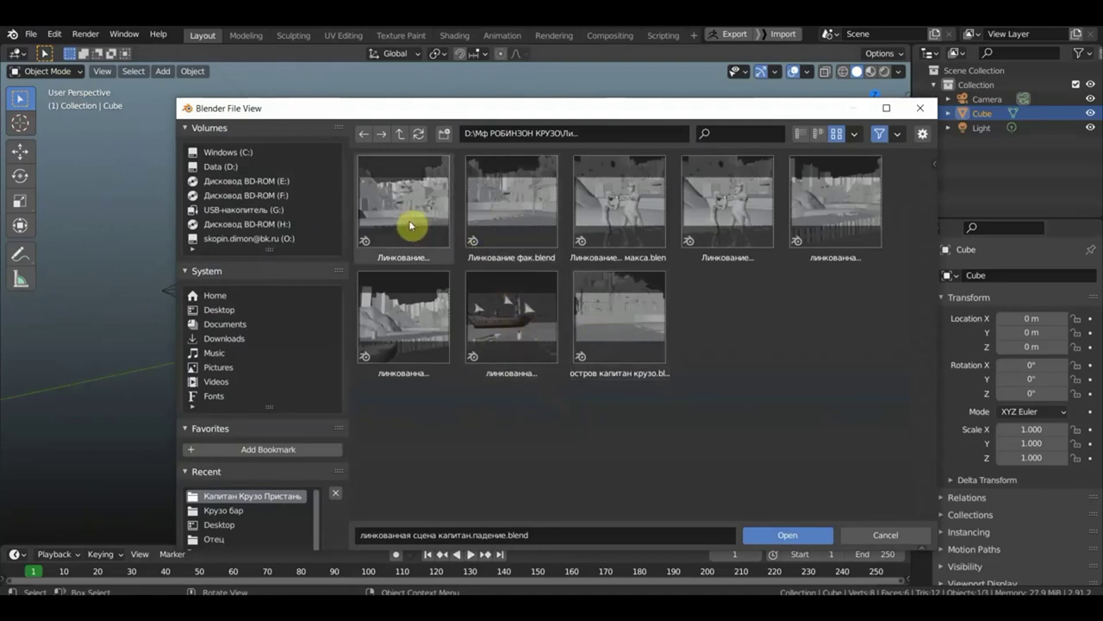
click(833, 208)
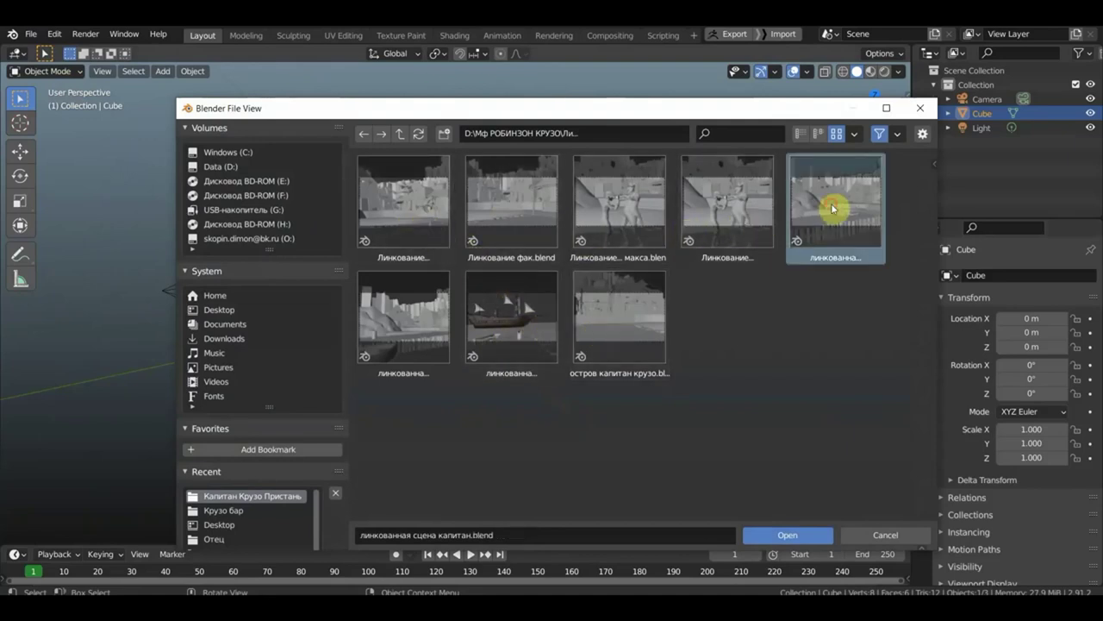
click(783, 536)
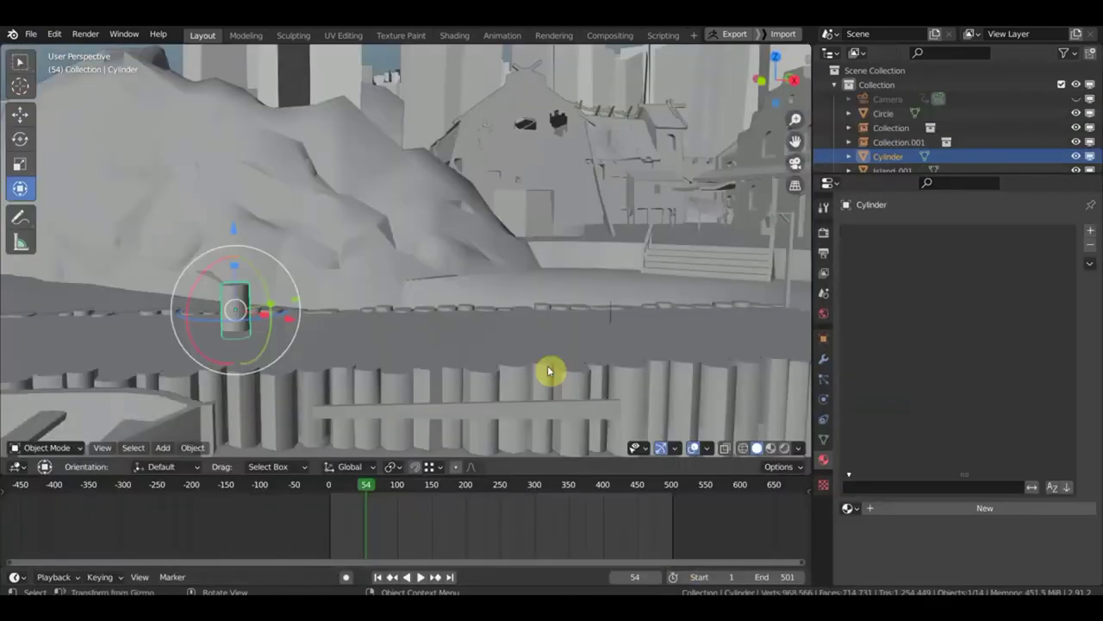
Step: Unhide the Camera and view the pier scene through it, framing the ground
scroll(575, 355, down, 3)
scroll(575, 354, down, 3)
mouse_move(572, 327)
middle_down()
mouse_move(609, 322)
mouse_move(567, 321)
middle_up()
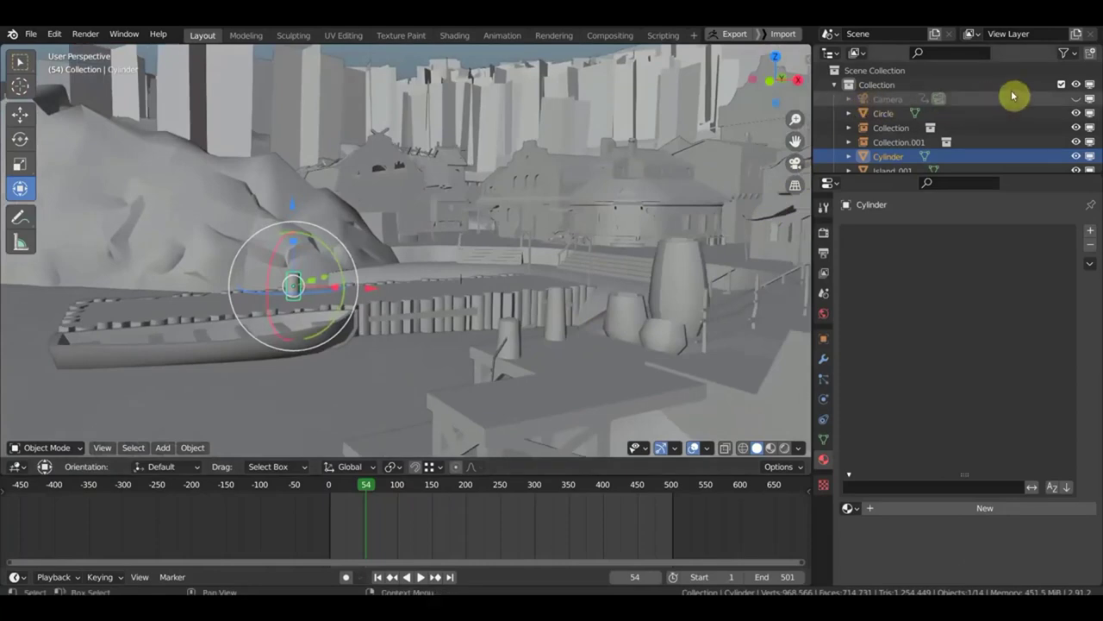
click(1076, 99)
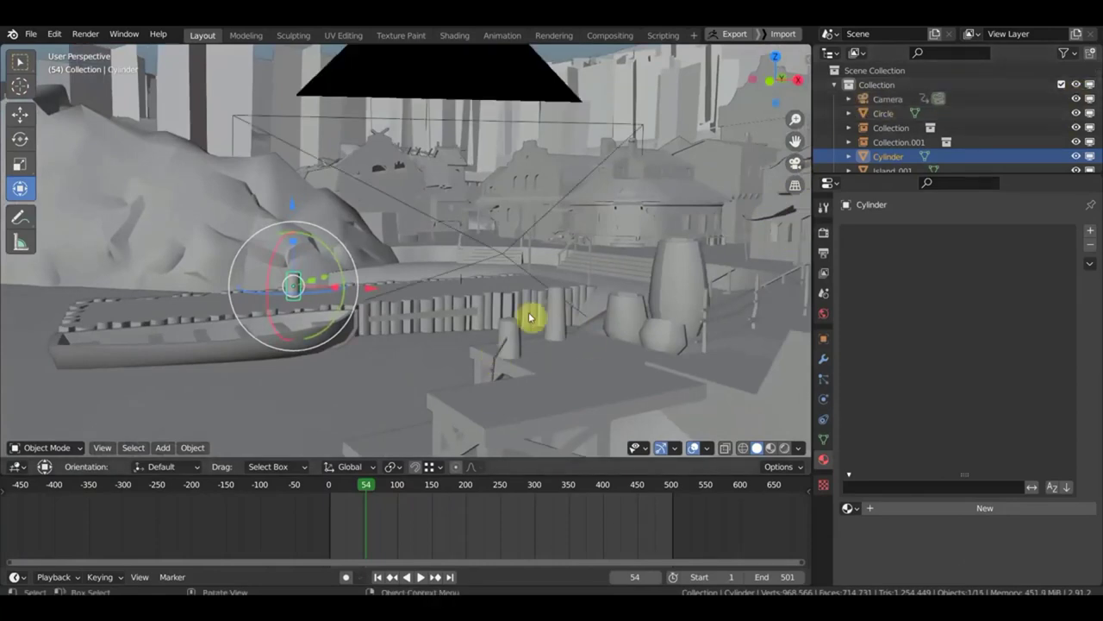
key(KP_0)
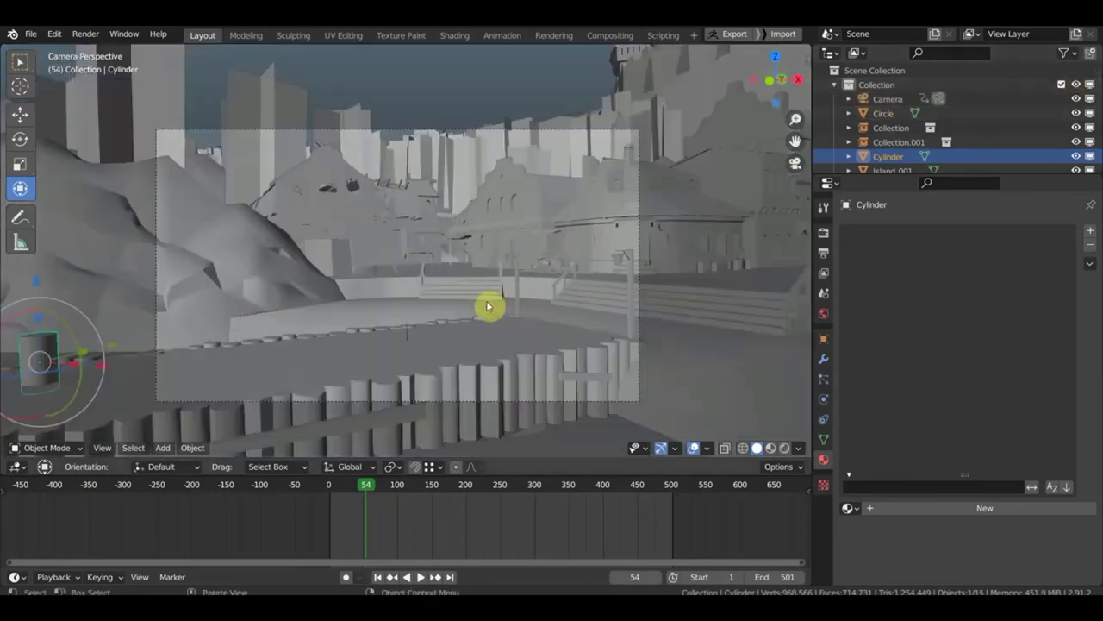
scroll(422, 256, up, 3)
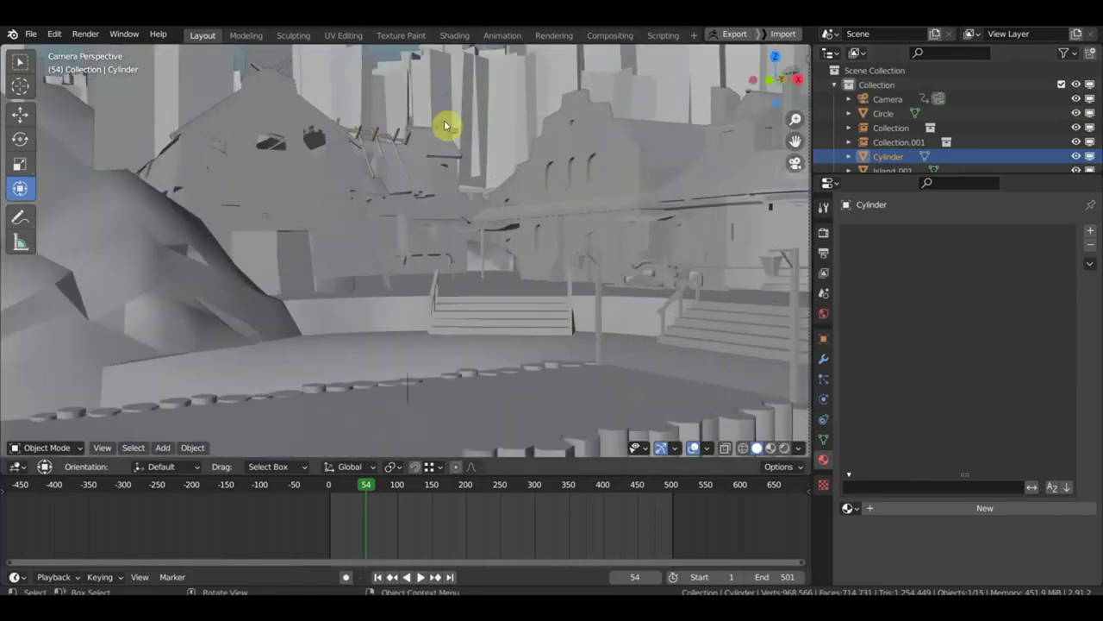
scroll(443, 181, down, 3)
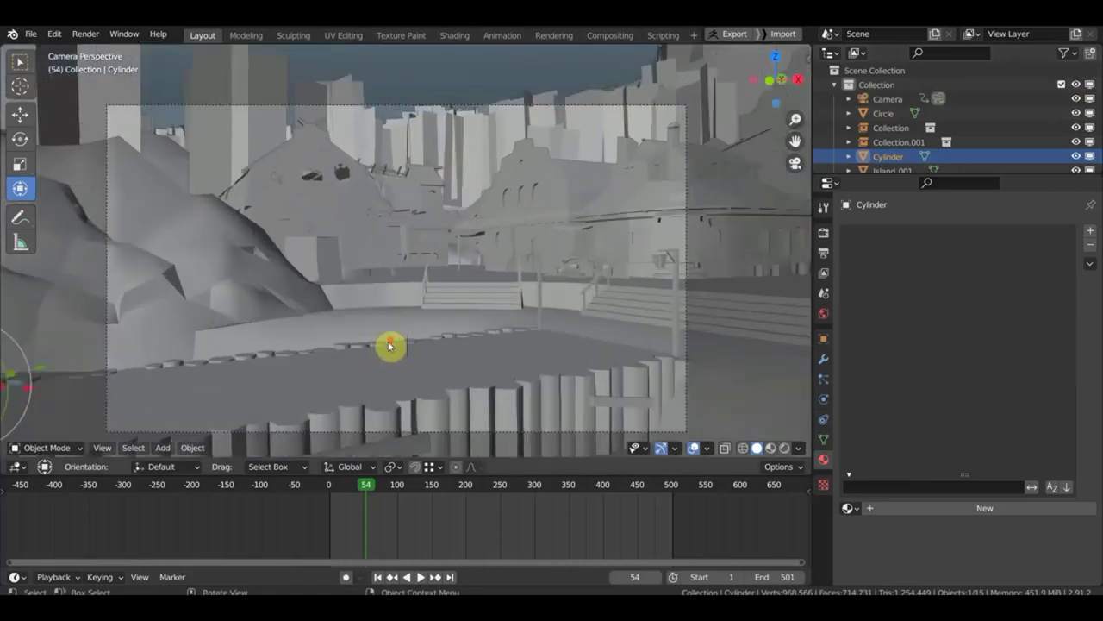
scroll(389, 345, up, 3)
mouse_move(454, 333)
middle_down()
mouse_move(477, 232)
mouse_move(440, 276)
middle_up()
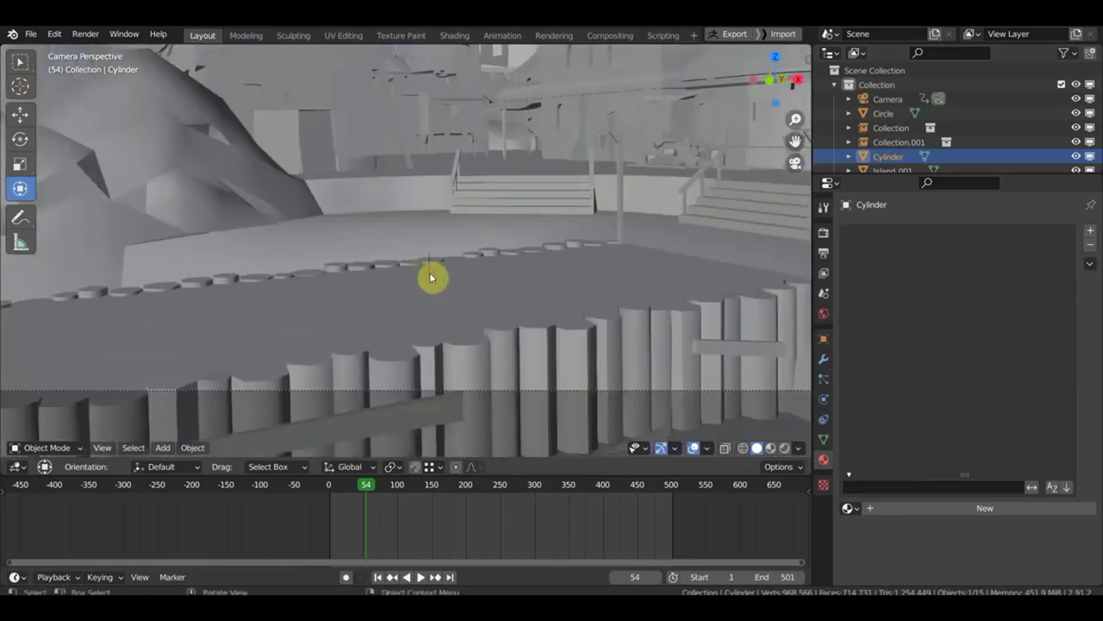
Step: Select the linked Collection, switch to Select Box, and make the Outliner taller
click(431, 278)
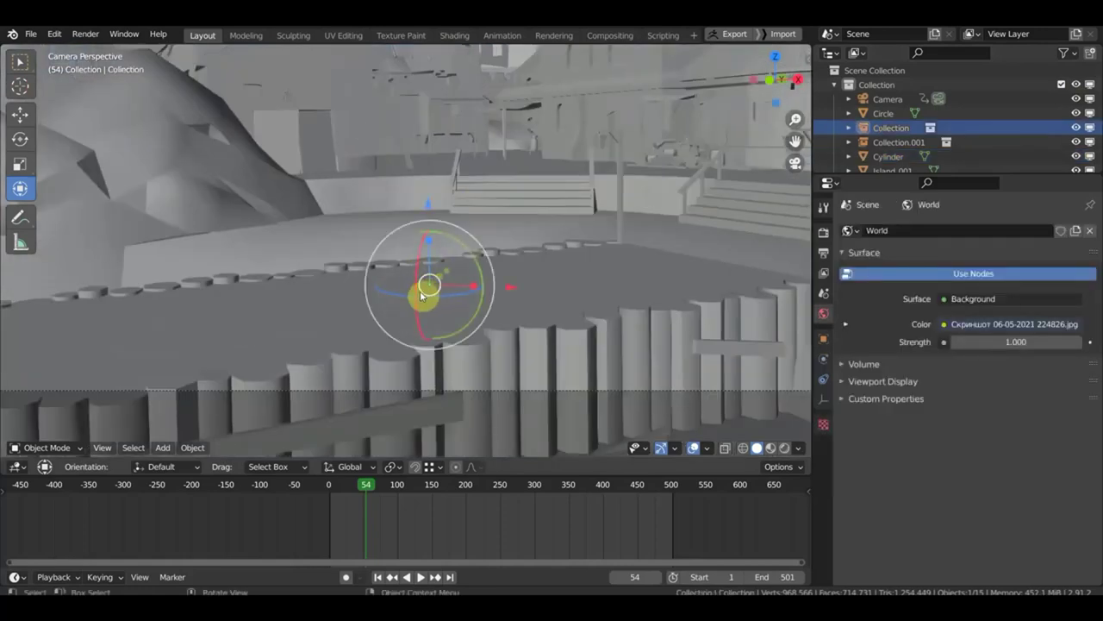
scroll(543, 258, down, 2)
scroll(571, 274, down, 1)
scroll(569, 293, down, 2)
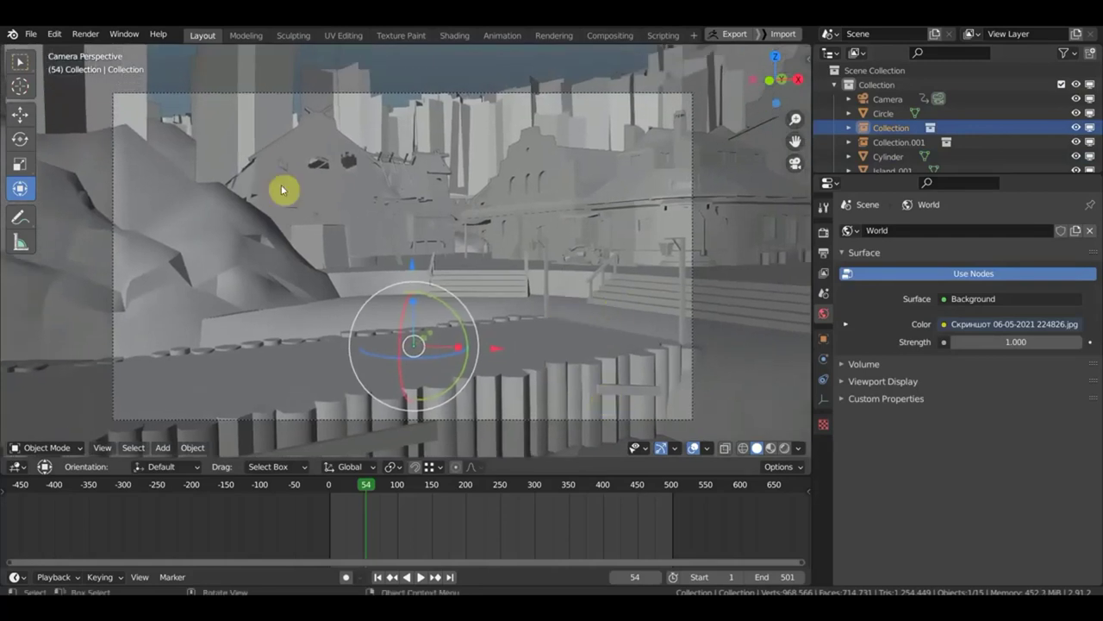
click(20, 62)
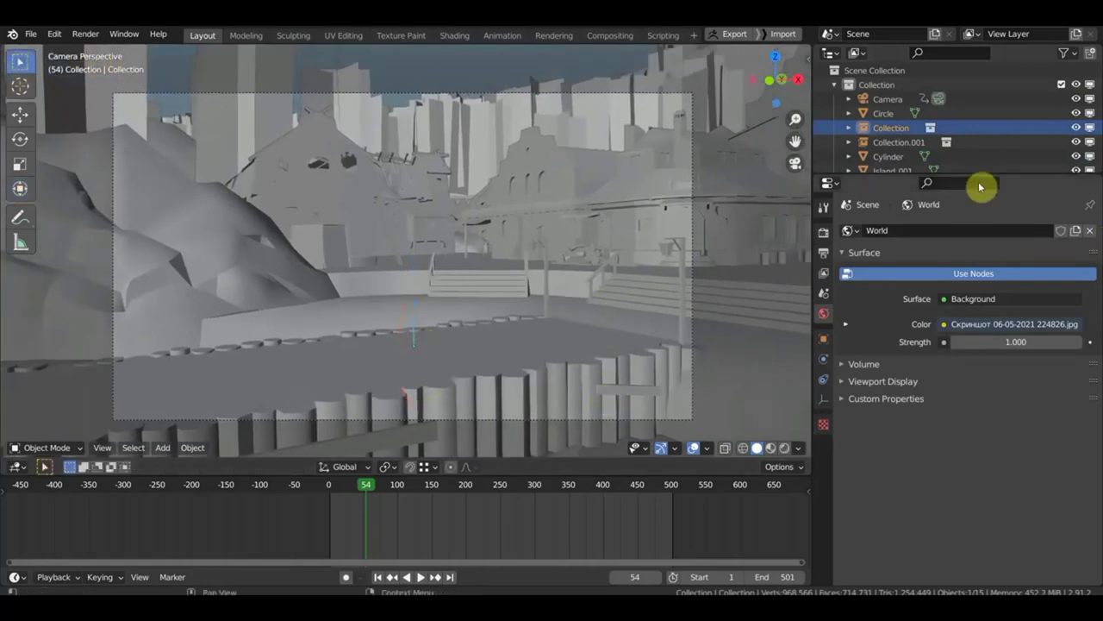
drag(1018, 175, 1040, 334)
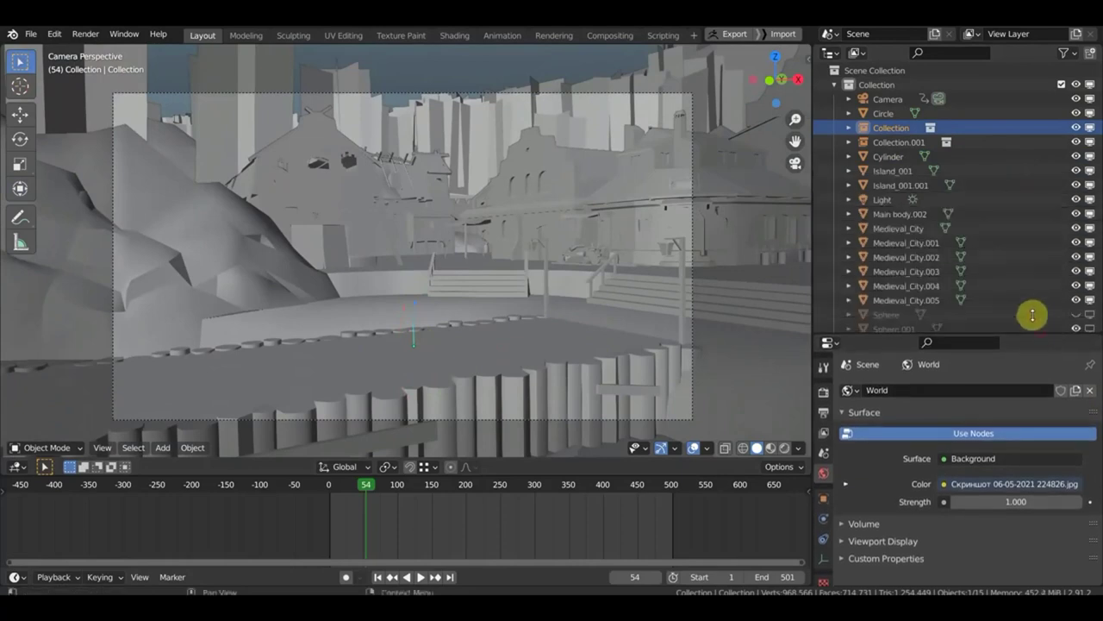
Step: Set the Outliner display mode to Data API and expand Collections
click(862, 53)
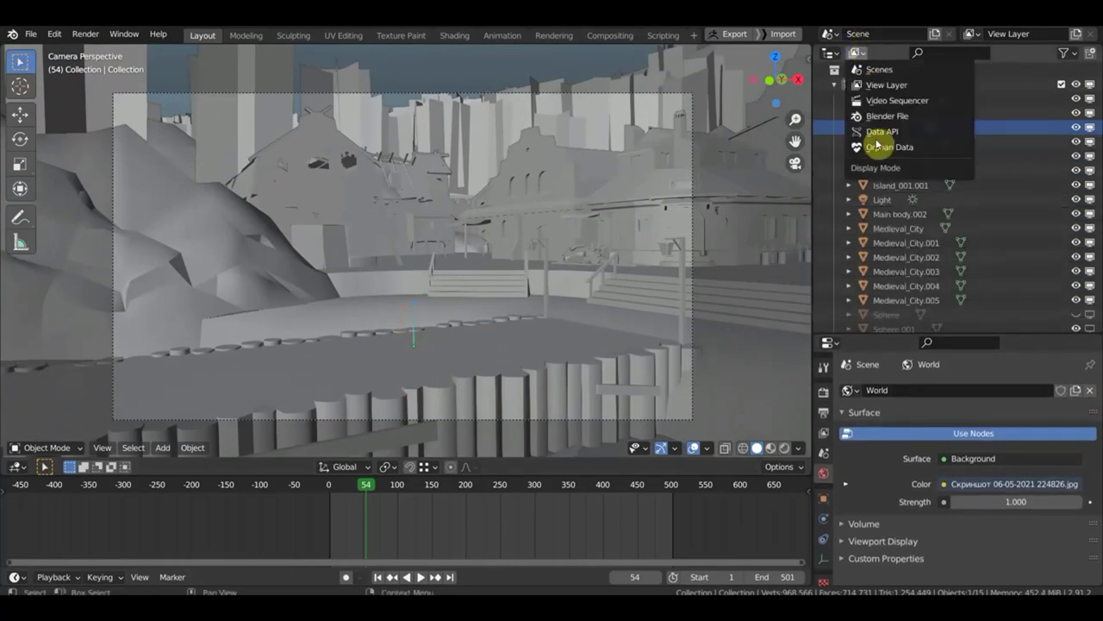
click(897, 131)
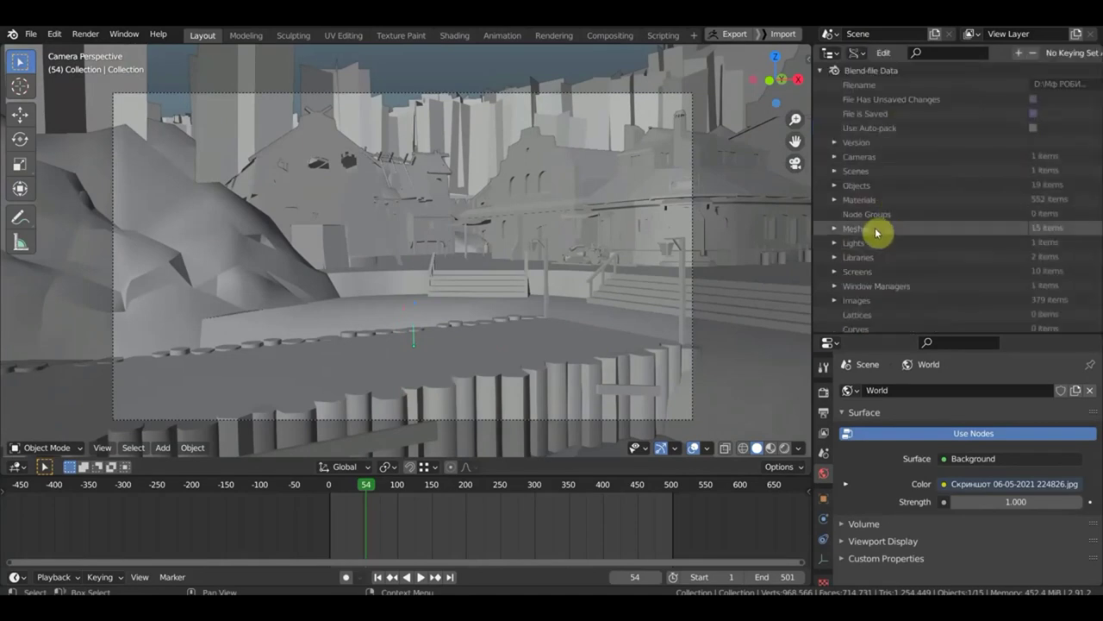
scroll(877, 251, down, 1)
scroll(876, 253, down, 2)
scroll(880, 256, down, 3)
scroll(881, 217, down, 3)
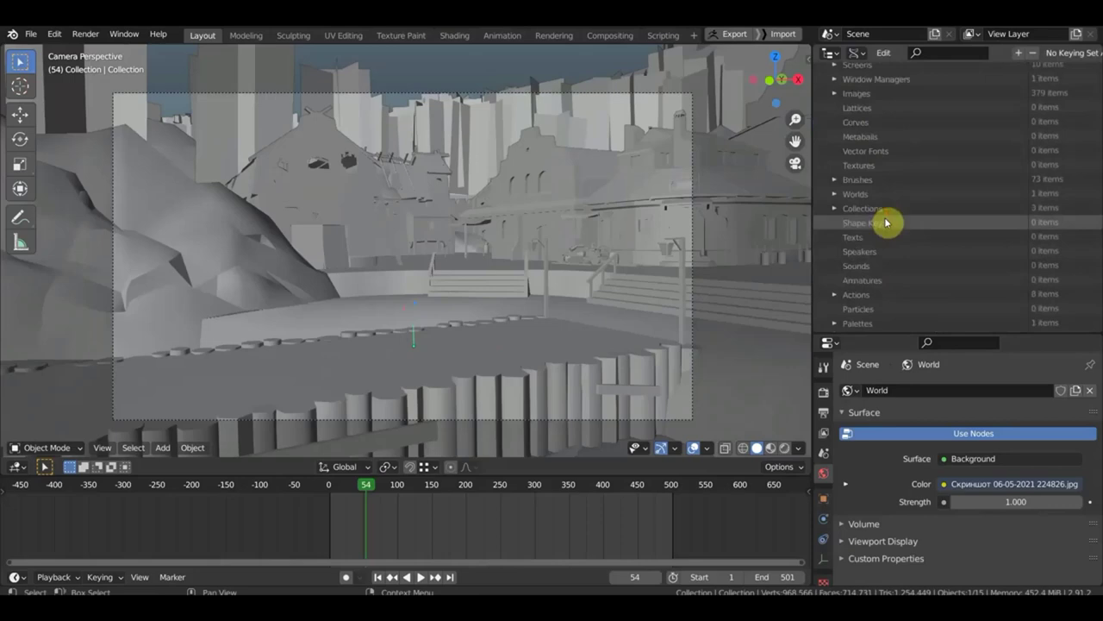
click(835, 210)
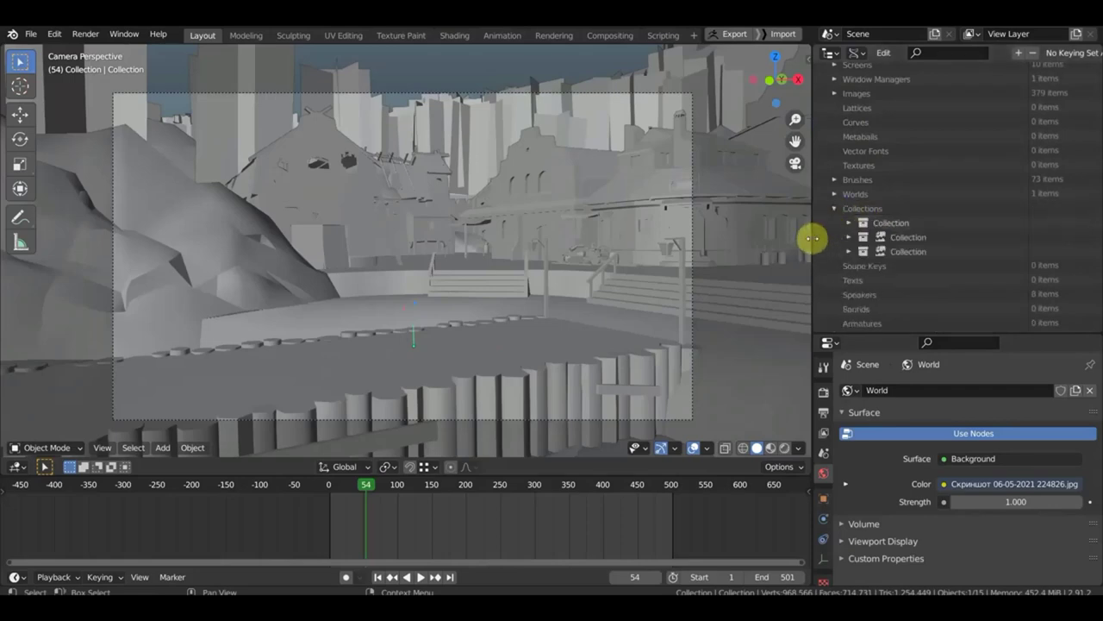
Step: Widen the Outliner and properties area by moving the viewport border left
drag(814, 238, 592, 241)
scroll(897, 241, up, 2)
scroll(819, 250, up, 2)
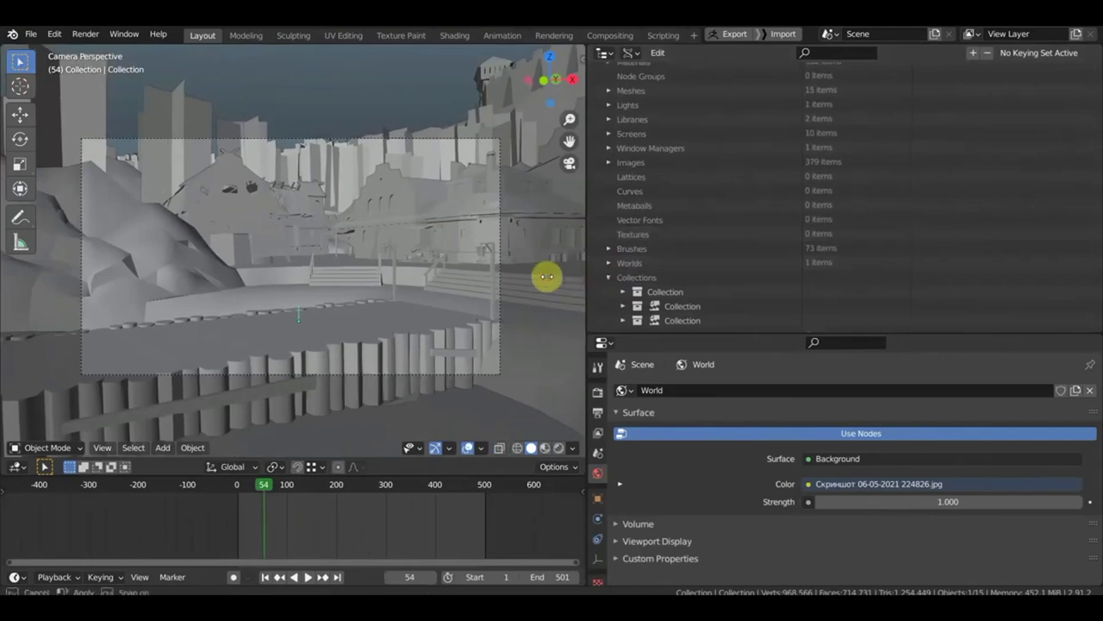
drag(589, 274, 378, 276)
scroll(481, 216, up, 2)
scroll(480, 217, down, 4)
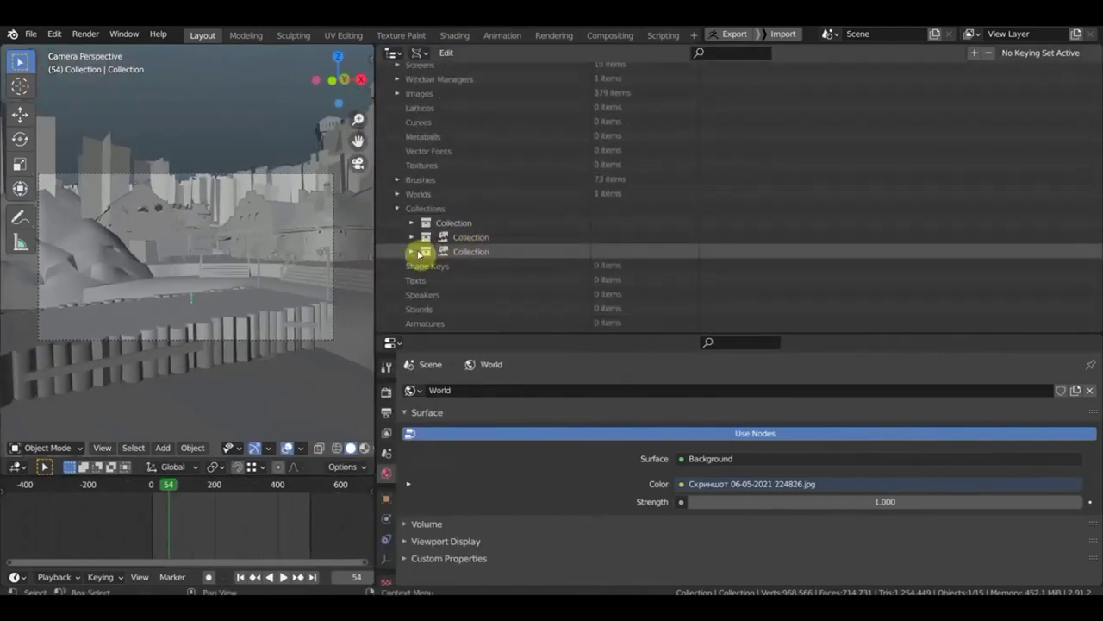
Step: Expand the third Collection down to its linked library падение.blend details
click(412, 251)
scroll(492, 253, down, 3)
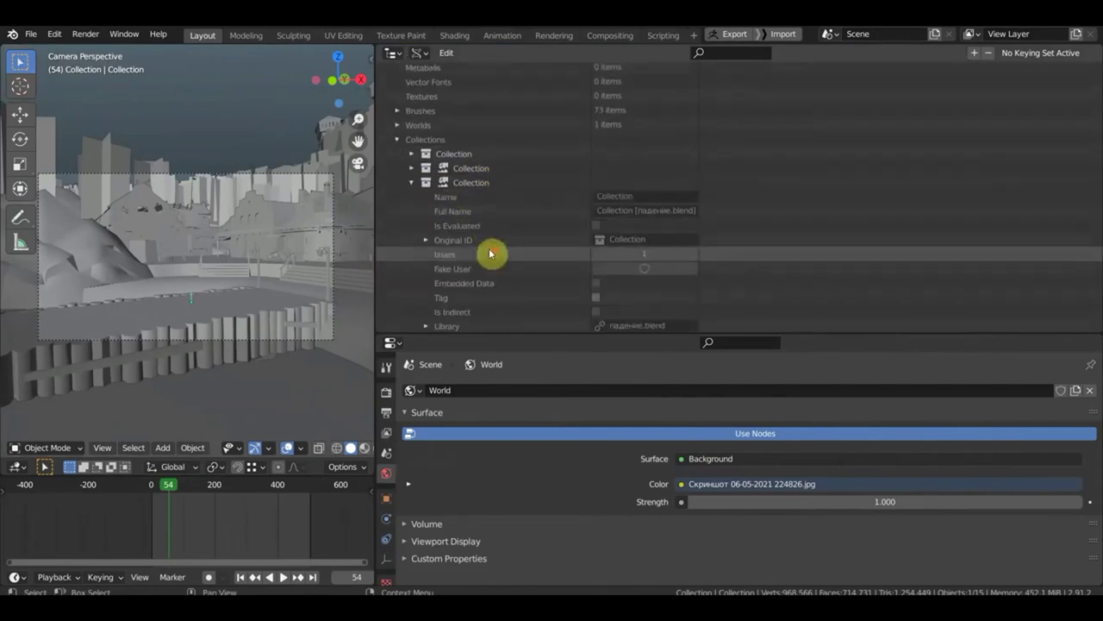
scroll(617, 229, down, 1)
scroll(517, 222, down, 2)
scroll(468, 215, down, 1)
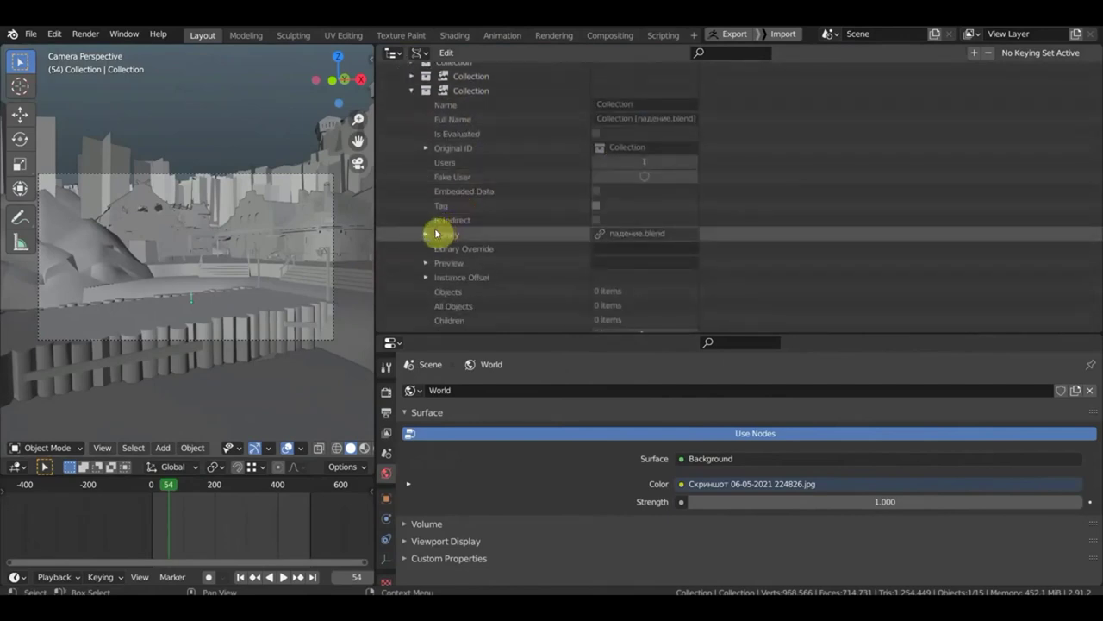
click(427, 235)
scroll(457, 241, down, 3)
scroll(470, 237, down, 3)
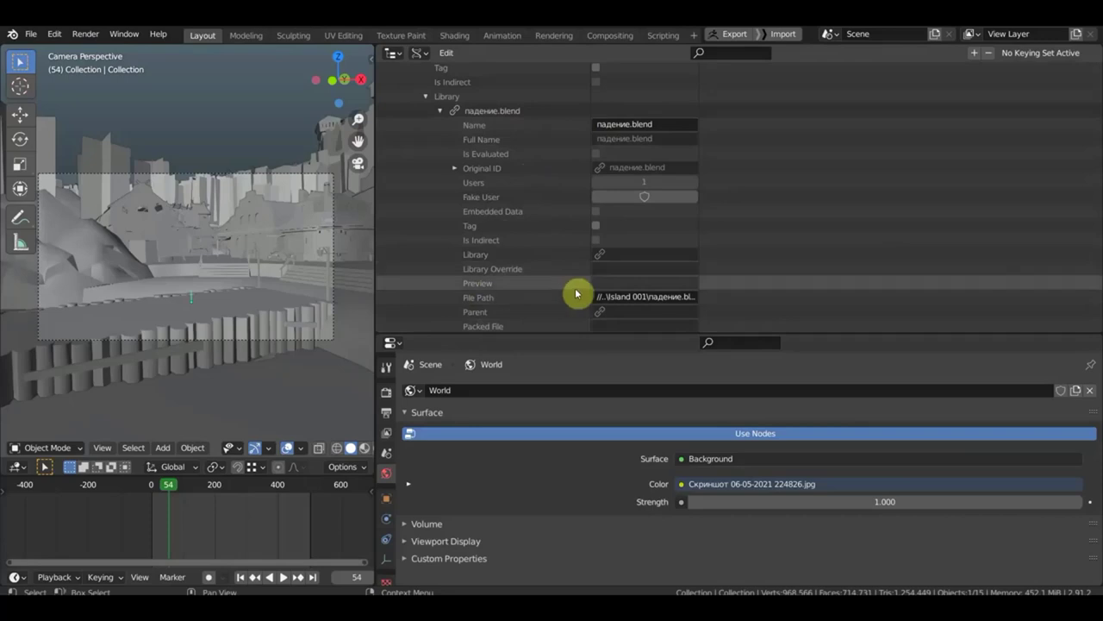
scroll(572, 293, down, 1)
Step: Start editing the library's File Path and select the whole path text
click(487, 276)
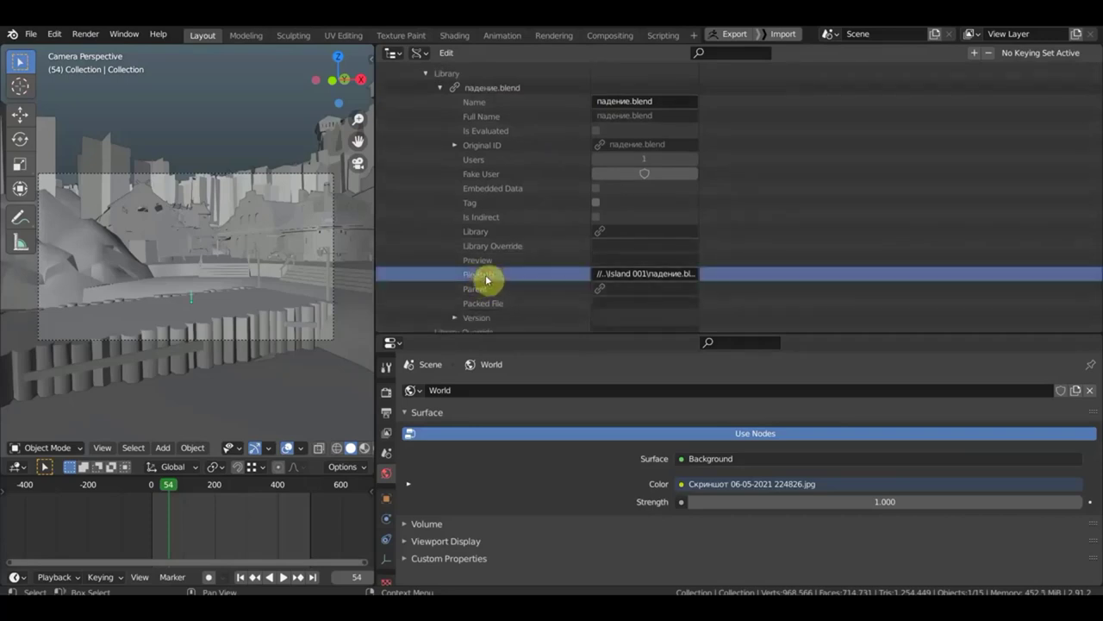
double_click(630, 276)
drag(630, 275, 636, 276)
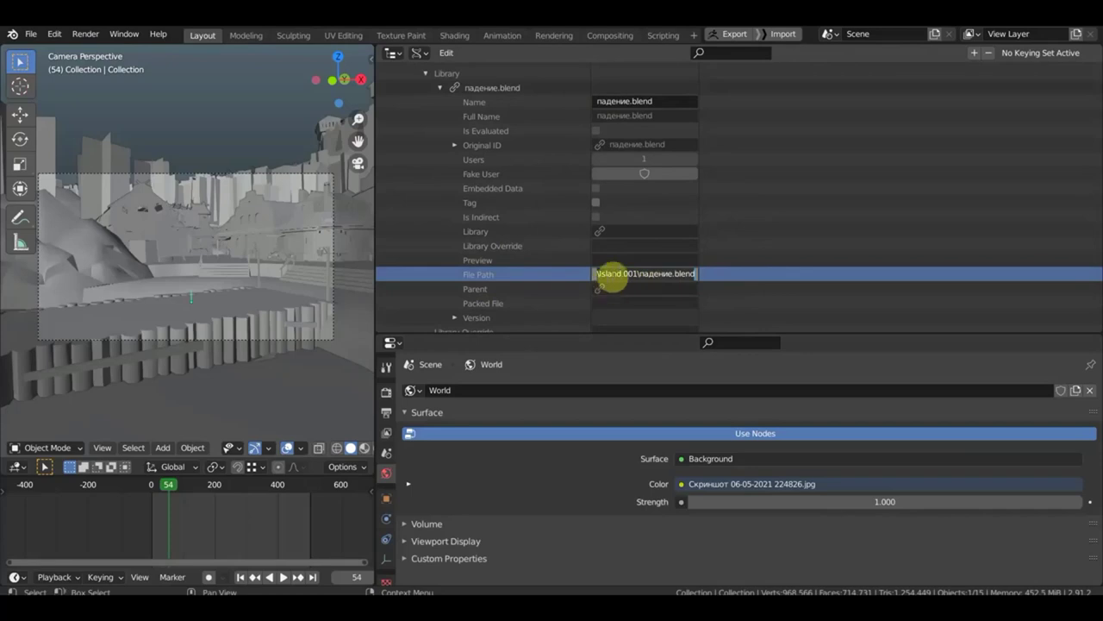
key(ctrl+a)
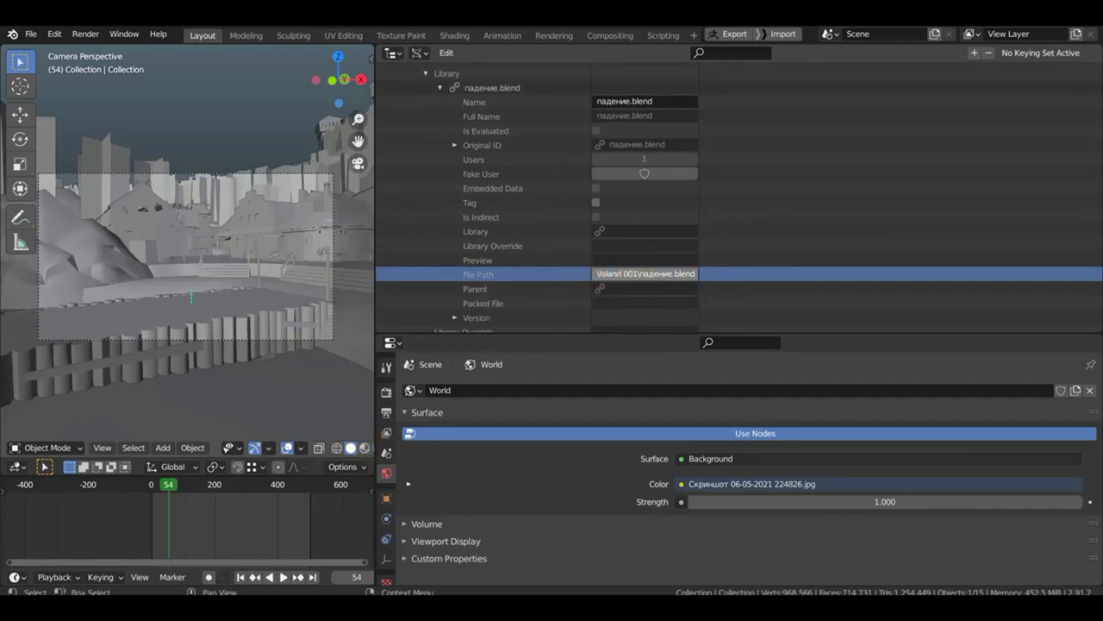
Step: In File Explorer, go back up to the Мф РОБИНЗОН КРУЗО folder
click(225, 567)
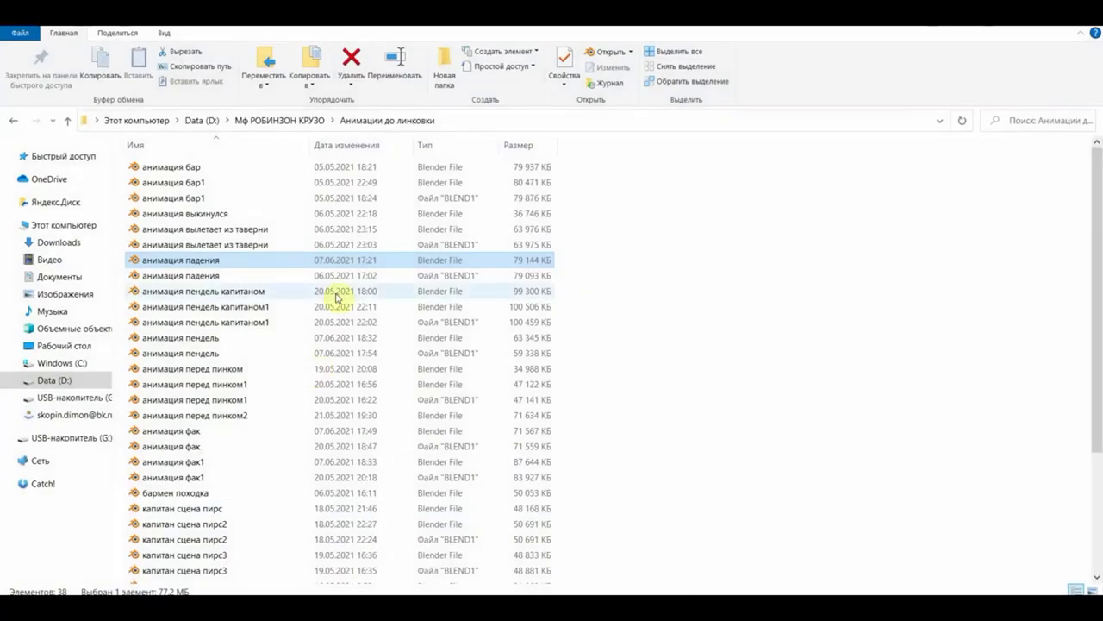
click(14, 121)
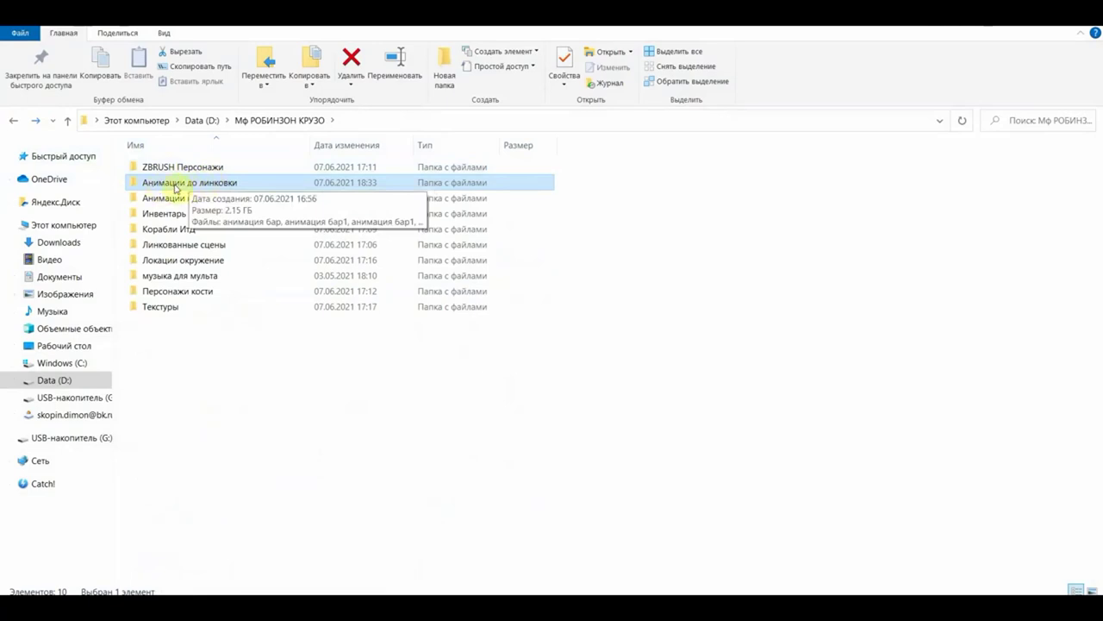
click(337, 122)
click(361, 120)
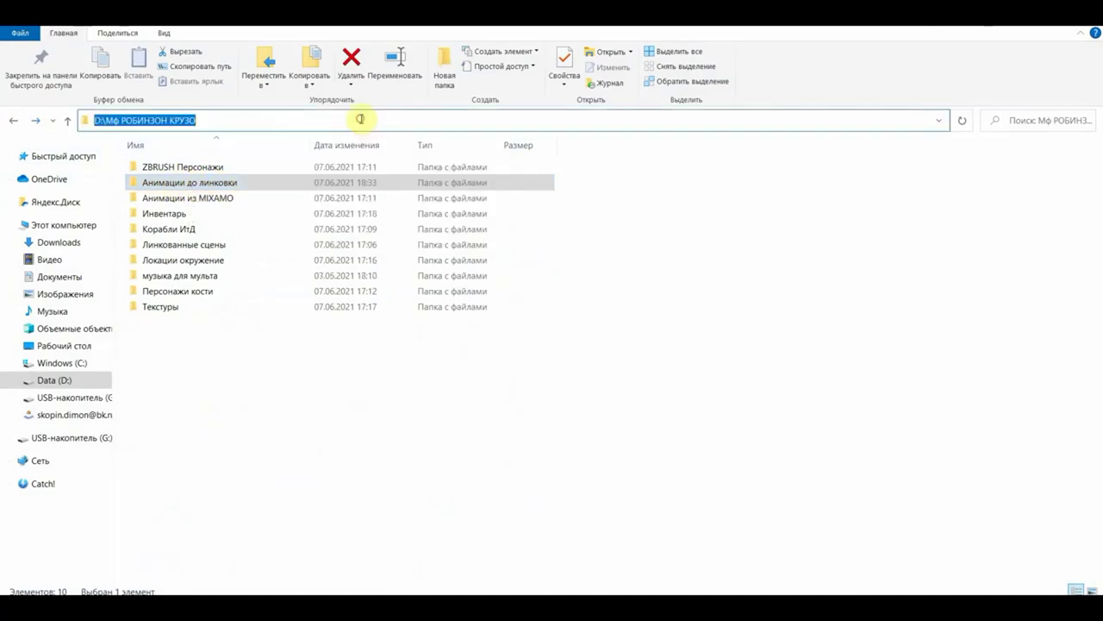
click(290, 377)
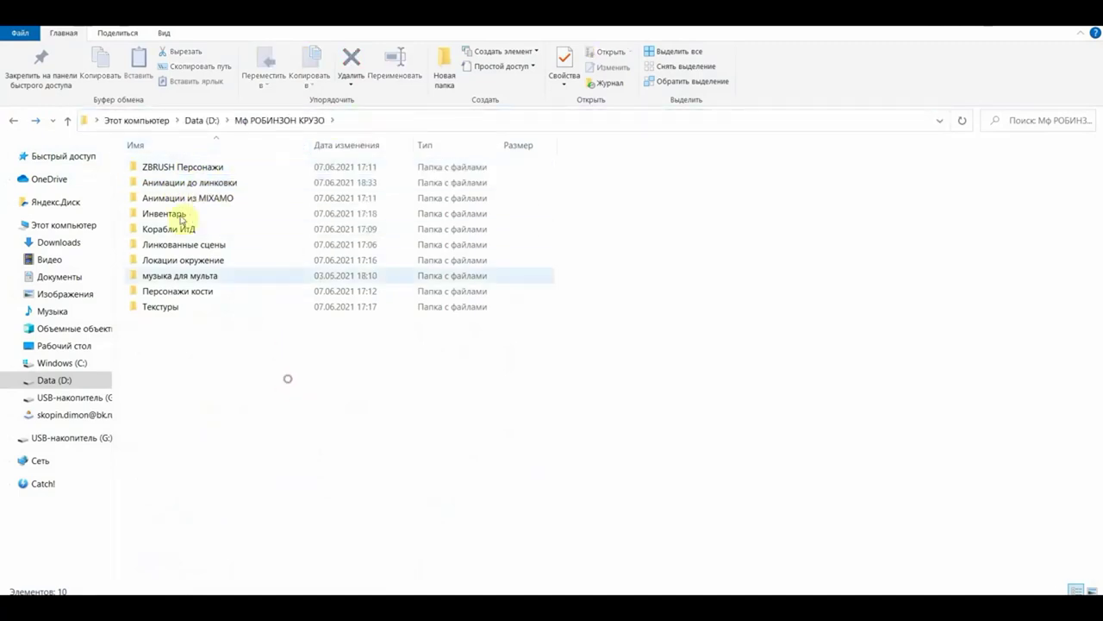
click(180, 201)
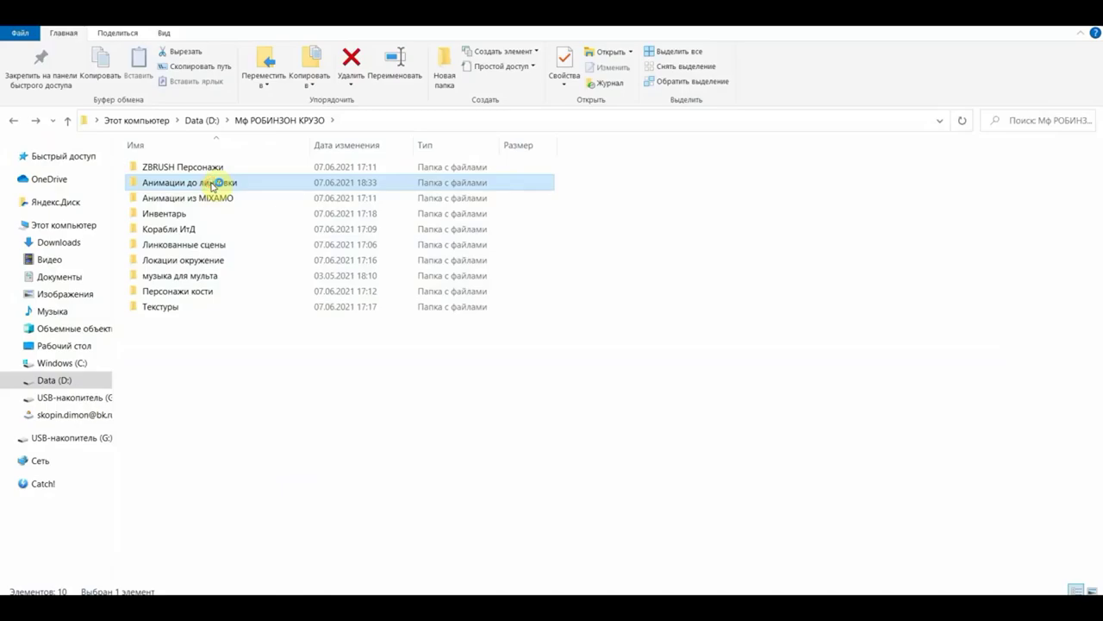
Step: Copy the folder name Анимации до линковки and return to Blender
click(213, 184)
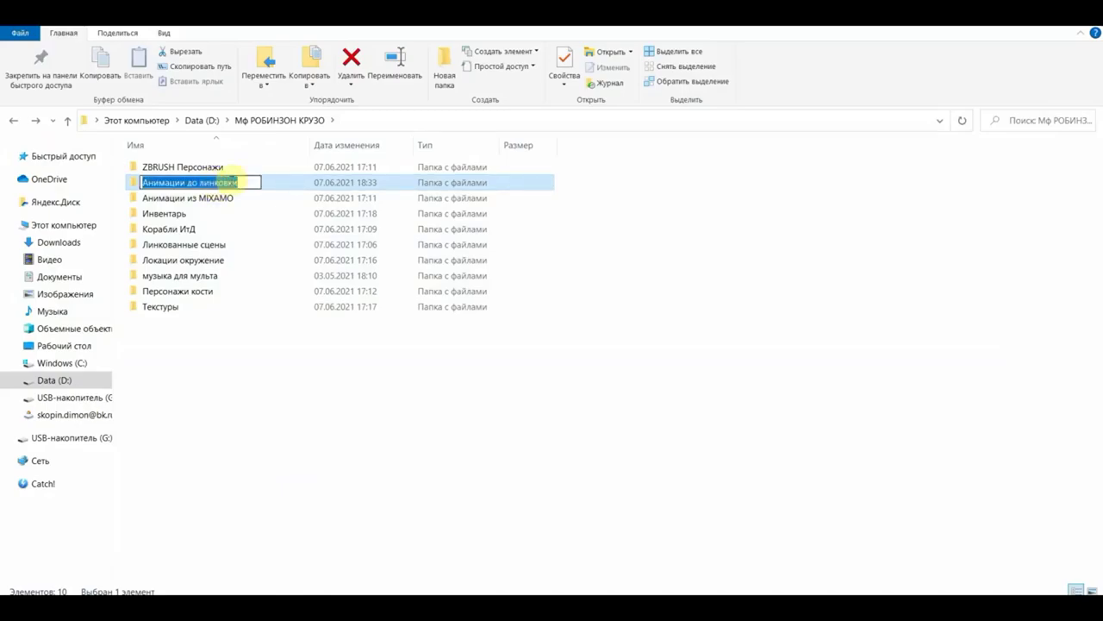
right_click(231, 182)
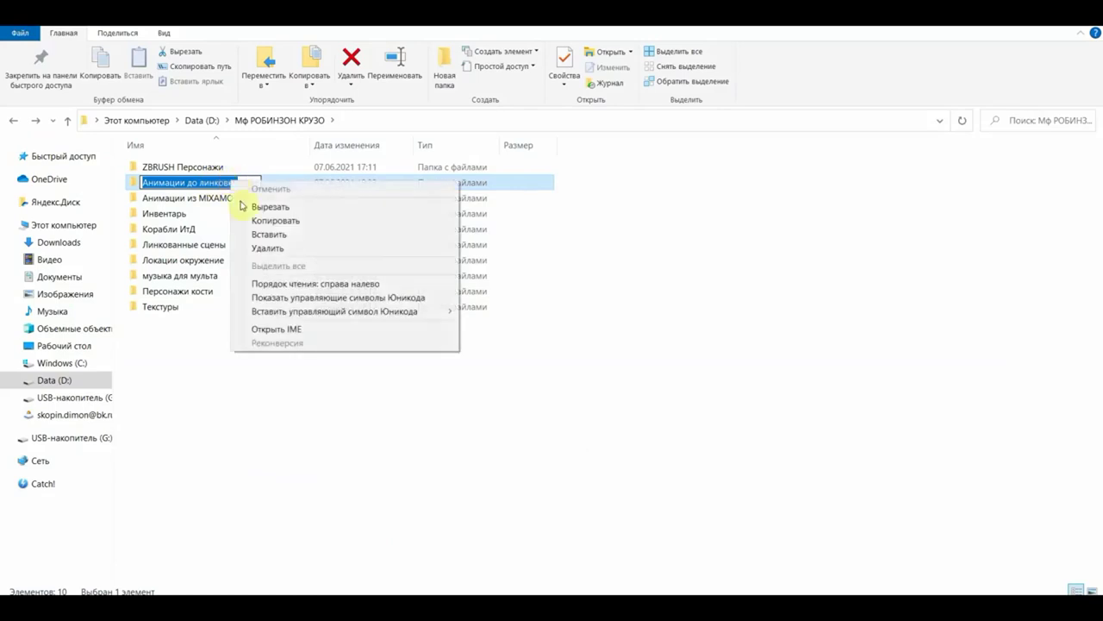
click(291, 218)
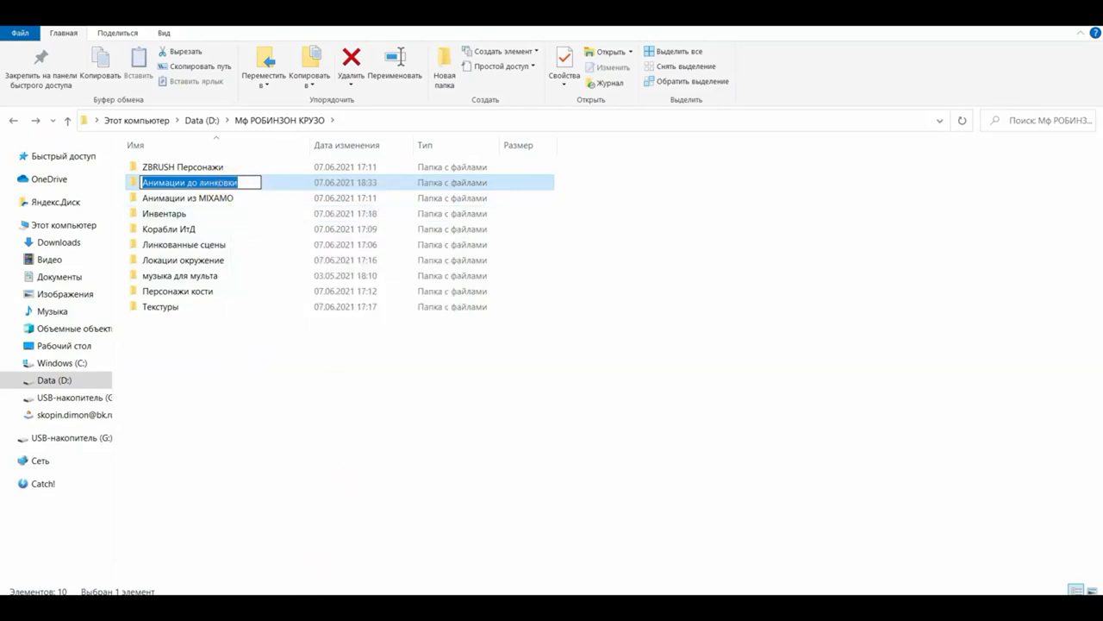
click(309, 543)
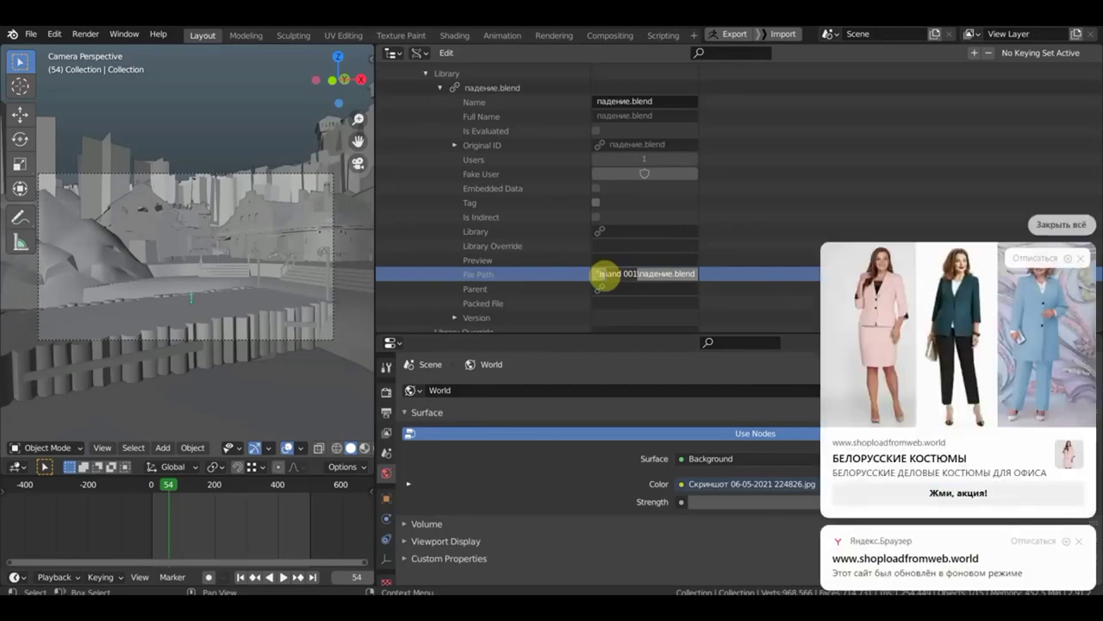
Step: Dismiss the notifications and set the library path to //..\..\Анимации до линковки\падение.blend
click(1081, 261)
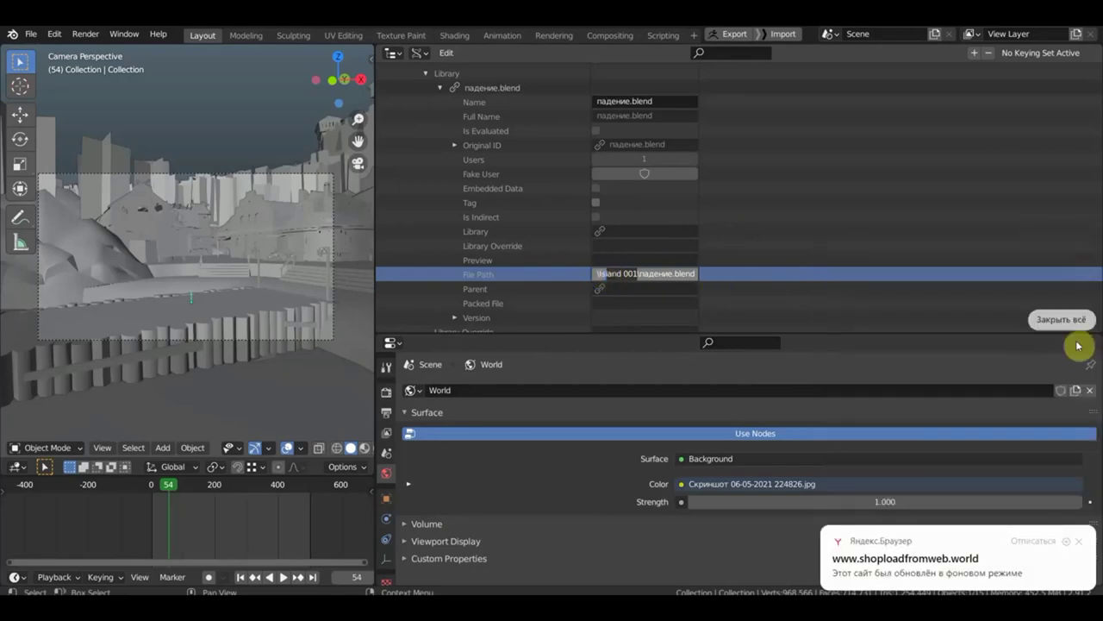
click(1080, 543)
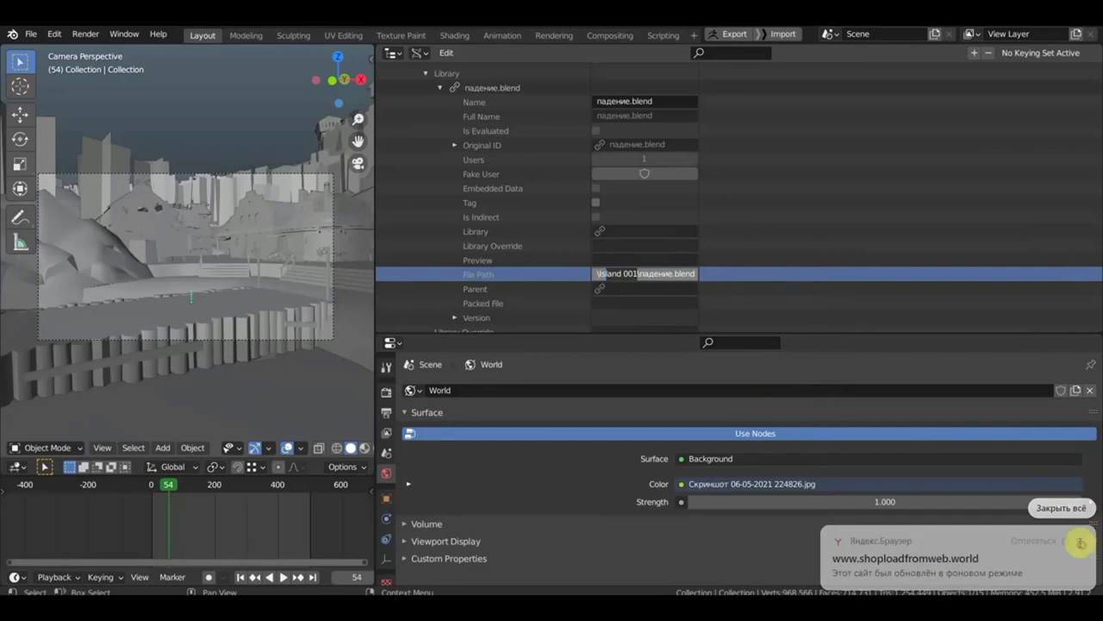
key(Return)
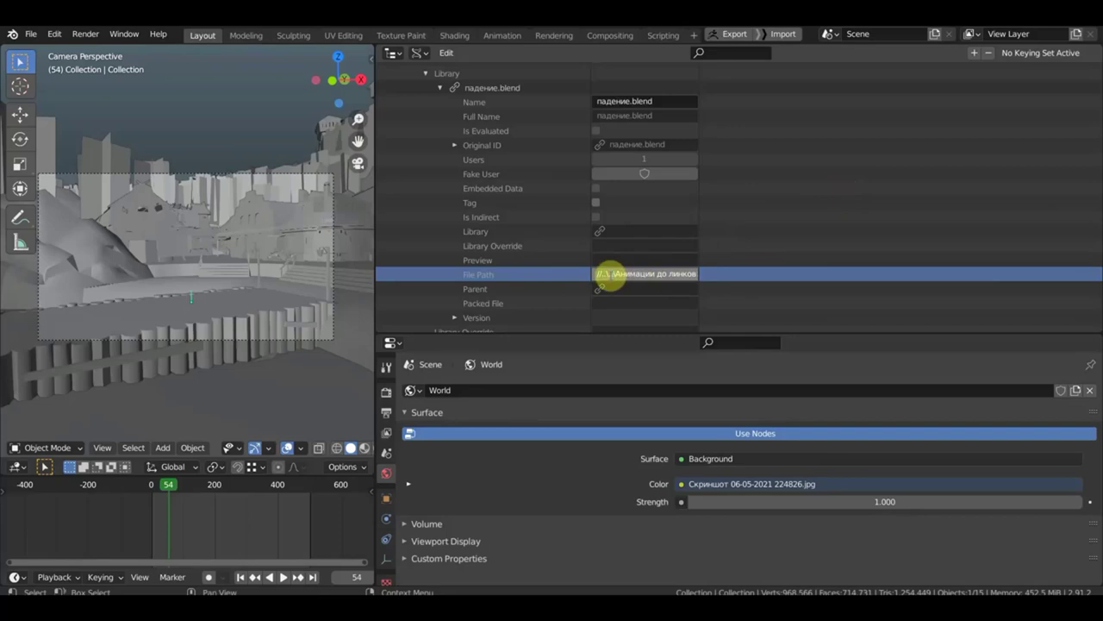
key(Escape)
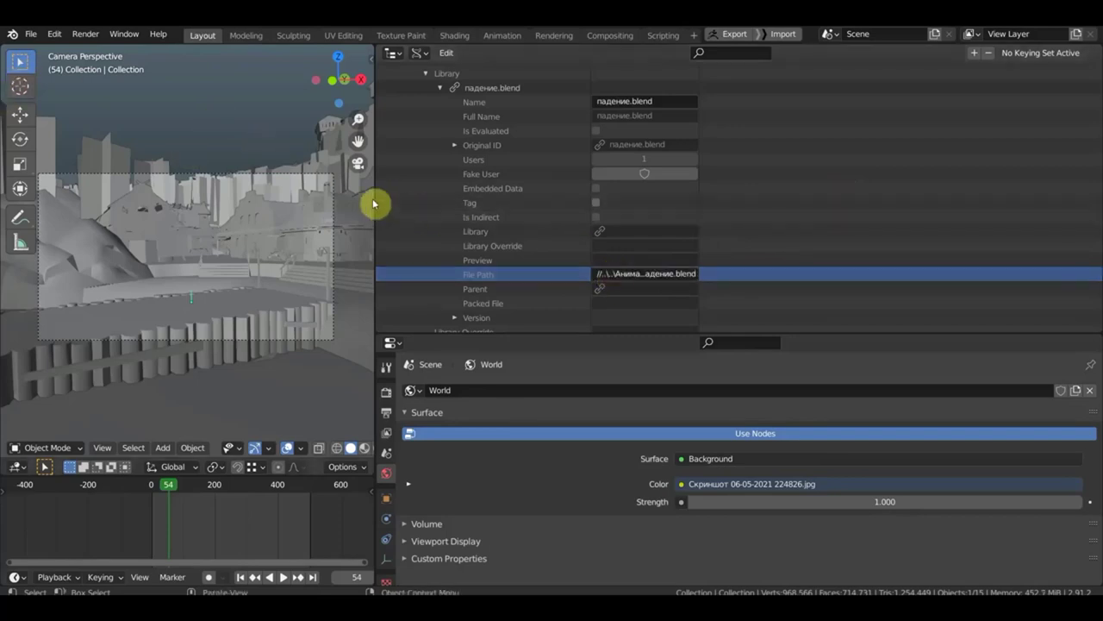
drag(375, 198, 888, 275)
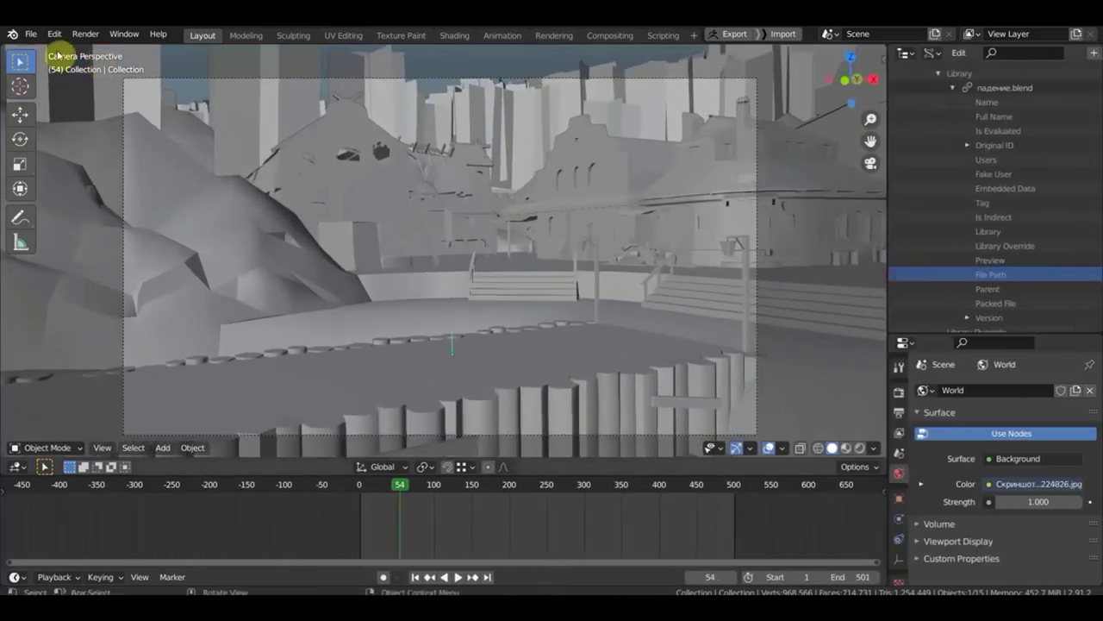
Step: Save линкованная сцена капитан.blend, then bring up the File menu for recent files
click(33, 35)
mouse_move(50, 143)
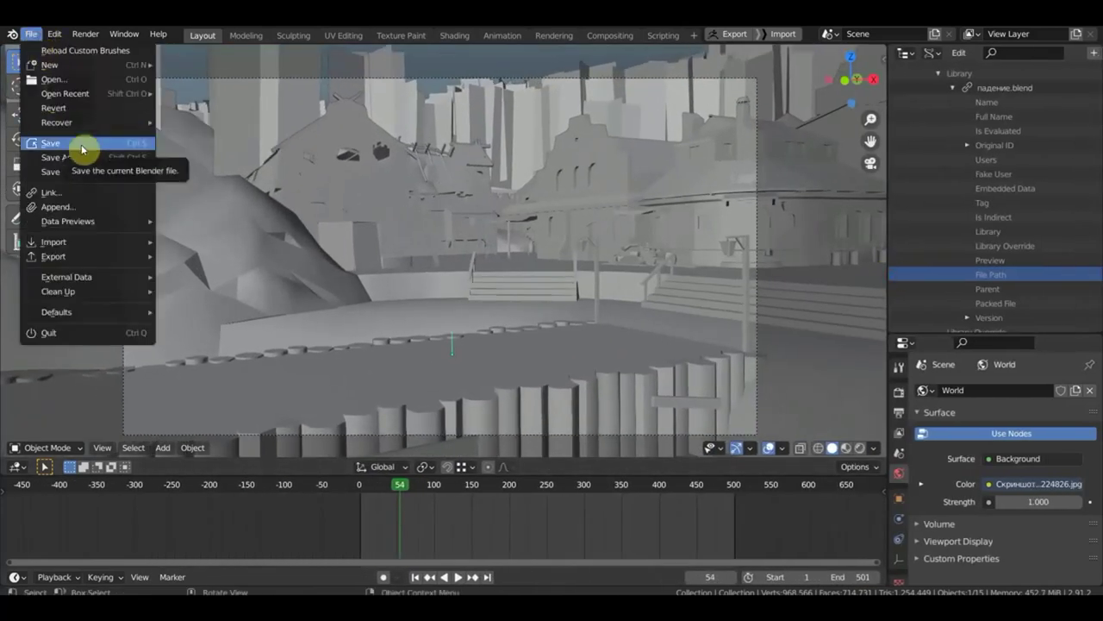
click(82, 145)
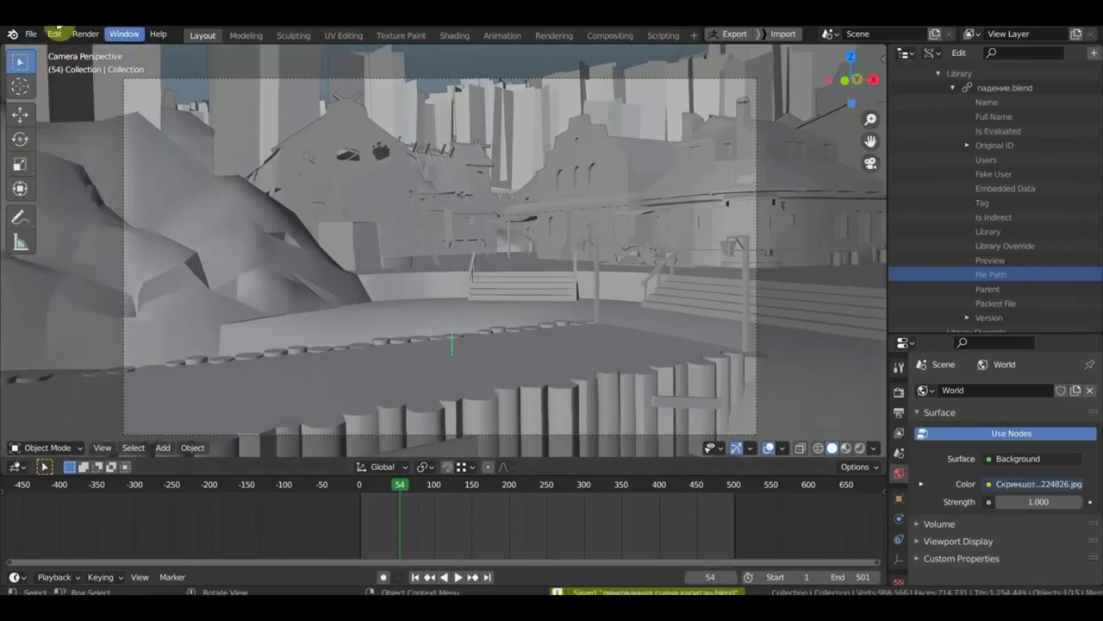
click(31, 34)
mouse_move(65, 93)
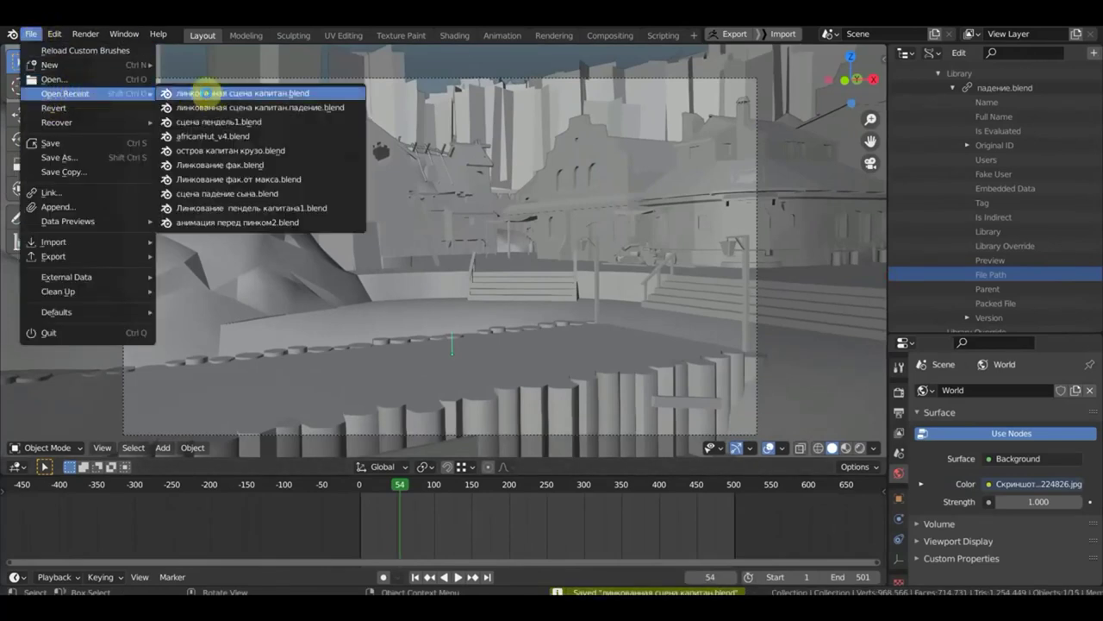
Step: Reopen линкованная сцена капитан.blend and play the captain's animation, scrubbing to frames 249 and 196
click(270, 107)
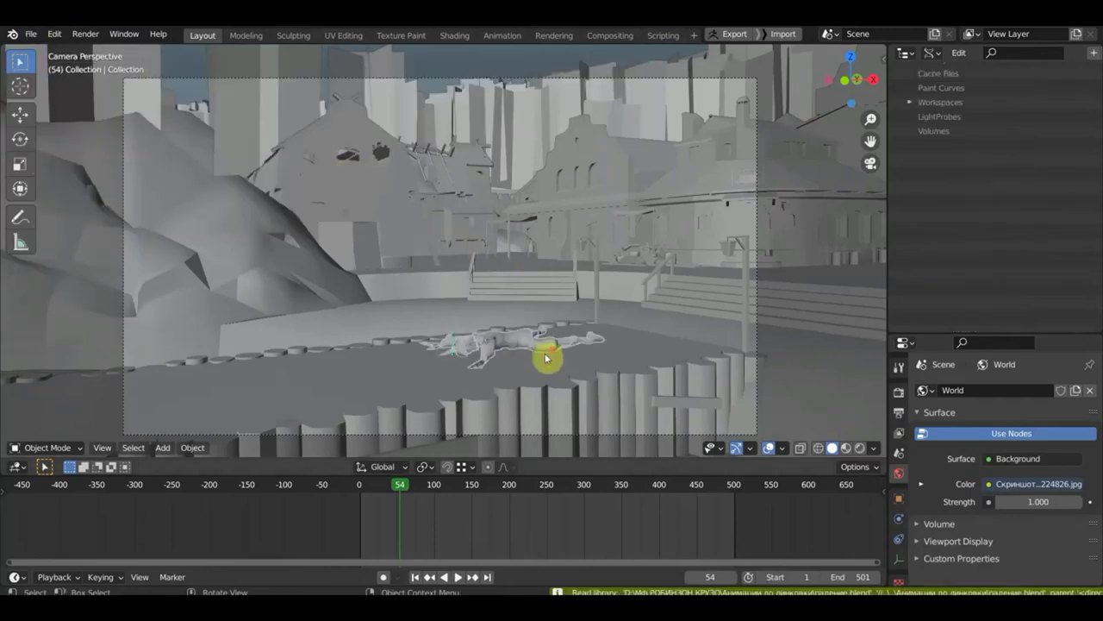
scroll(556, 359, up, 2)
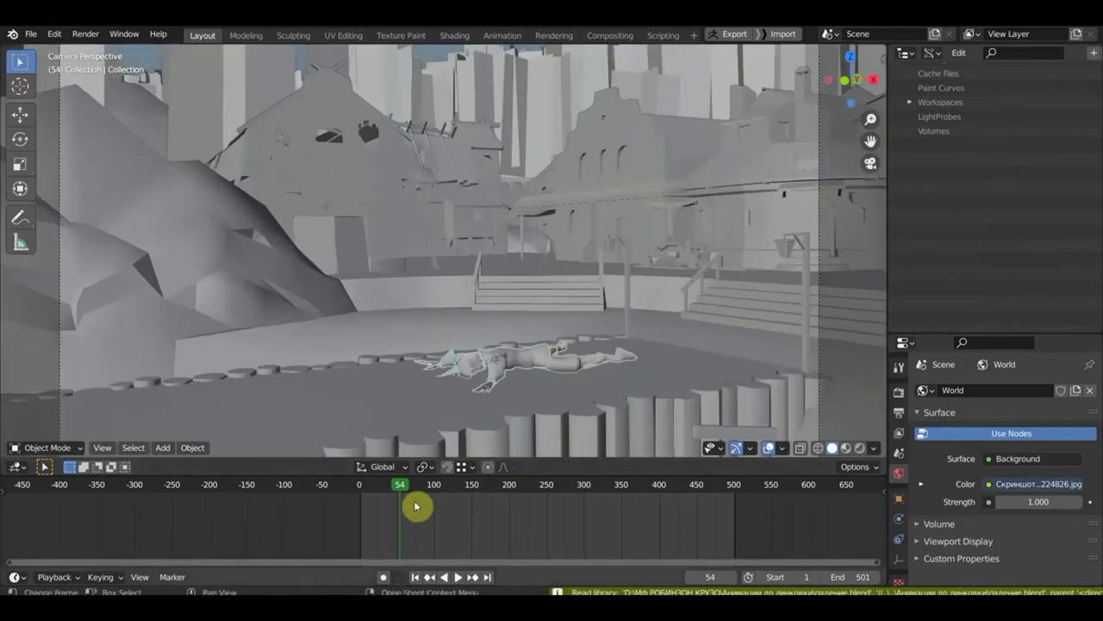
key(space)
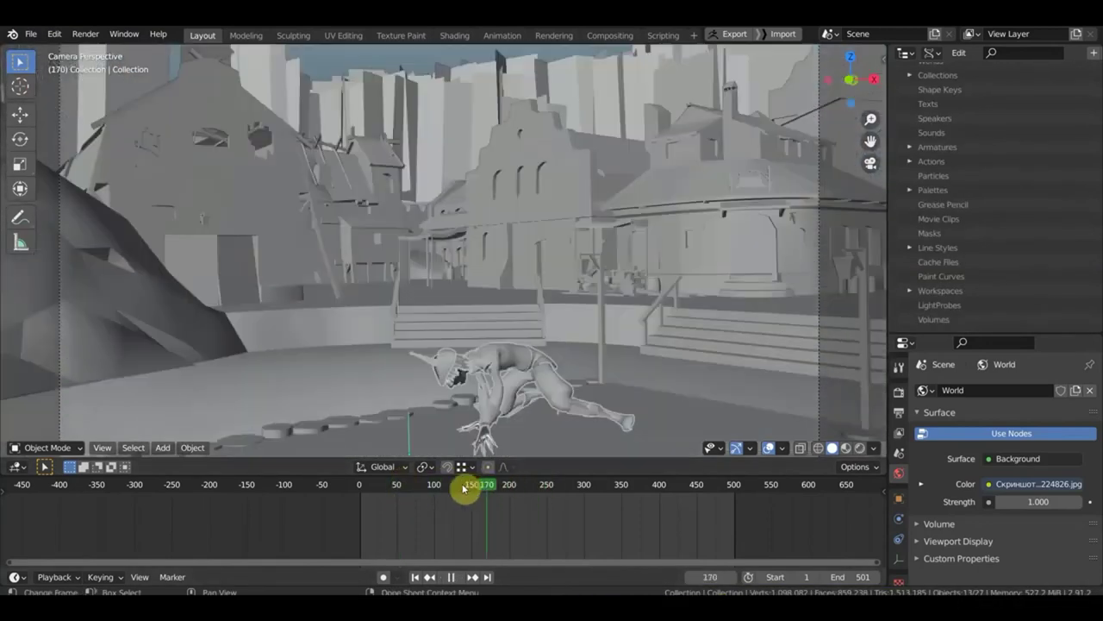
drag(464, 489, 547, 498)
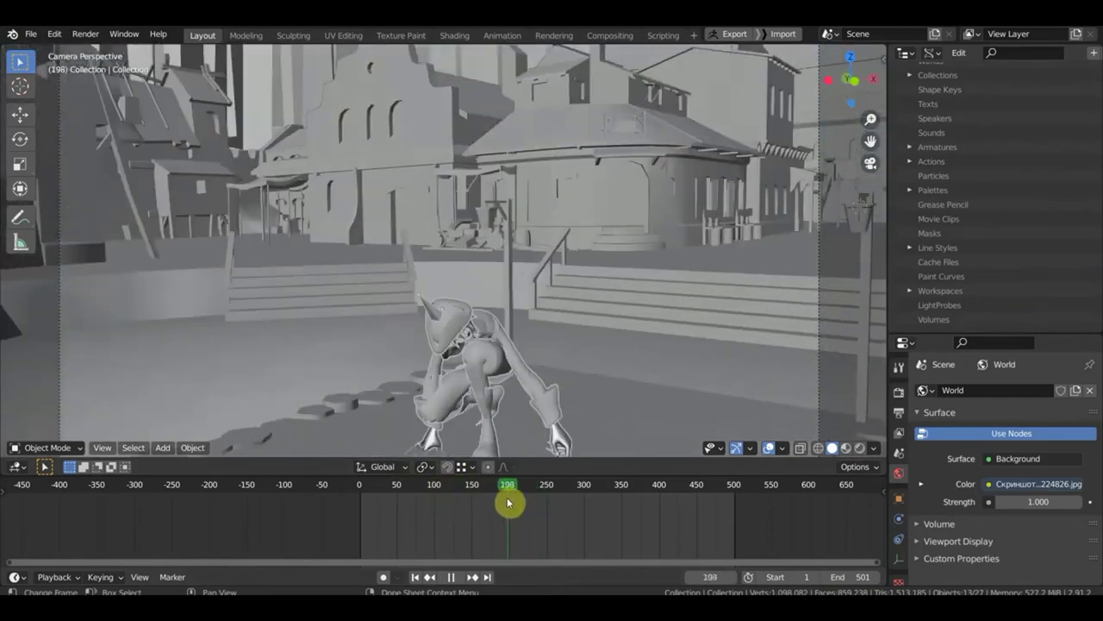
drag(546, 498, 507, 499)
key(Escape)
drag(887, 234, 750, 234)
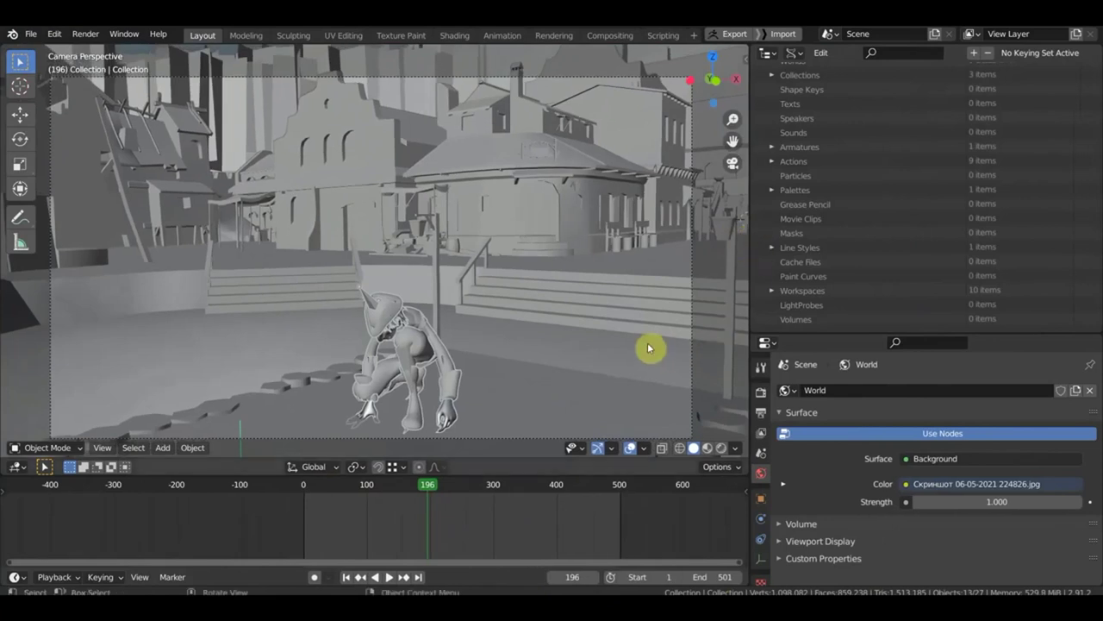